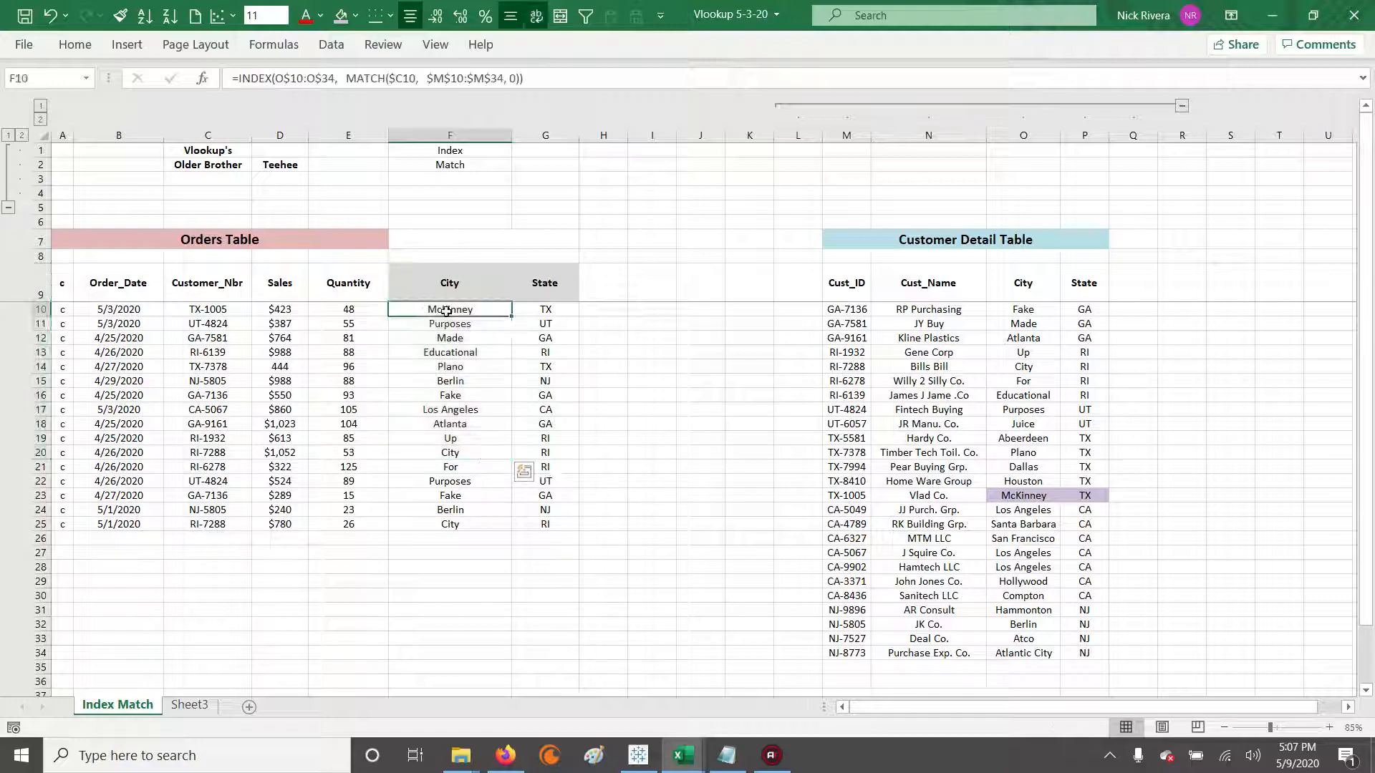
Clear the existing City and State formulas from F10:G25 of the Orders Table.
{"action": "key", "text": "Delete"}
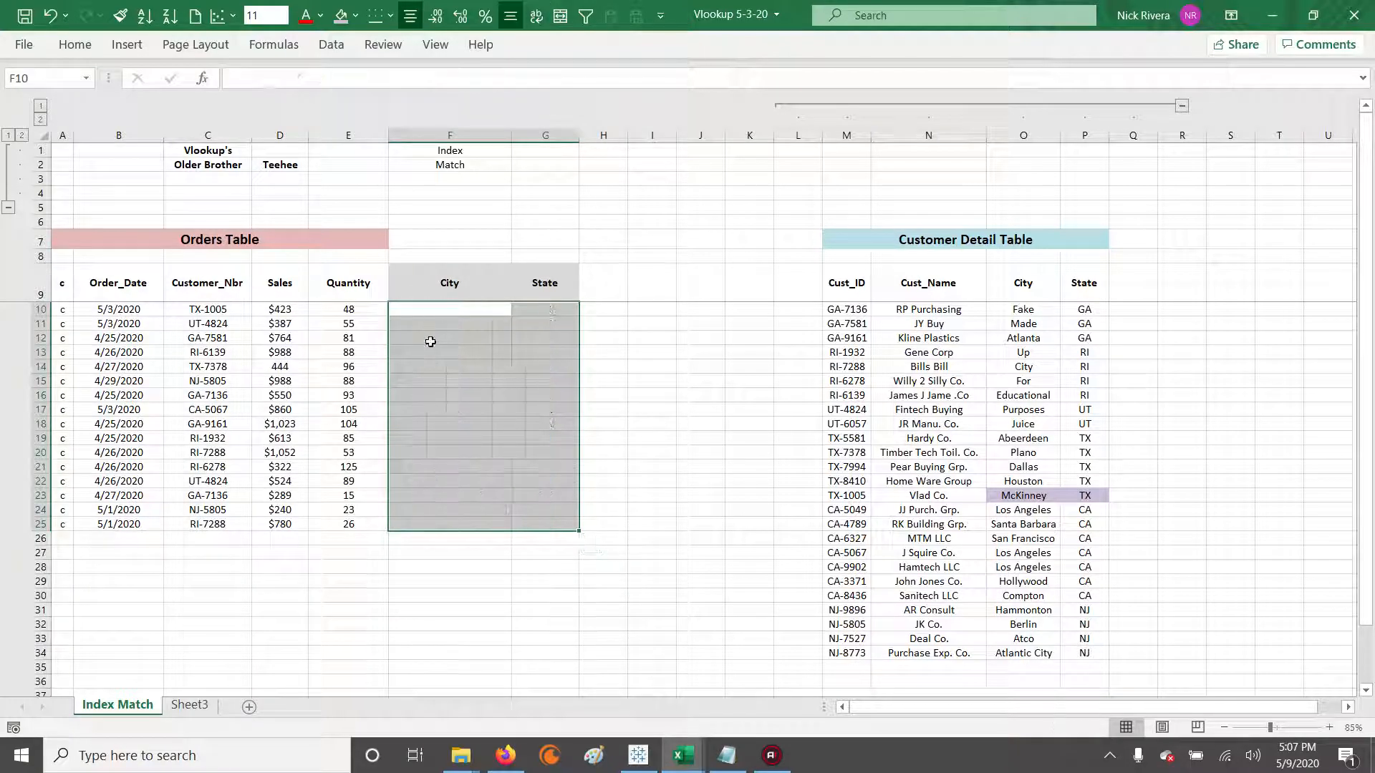
{"action": "left_click", "coordinate": [439, 284]}
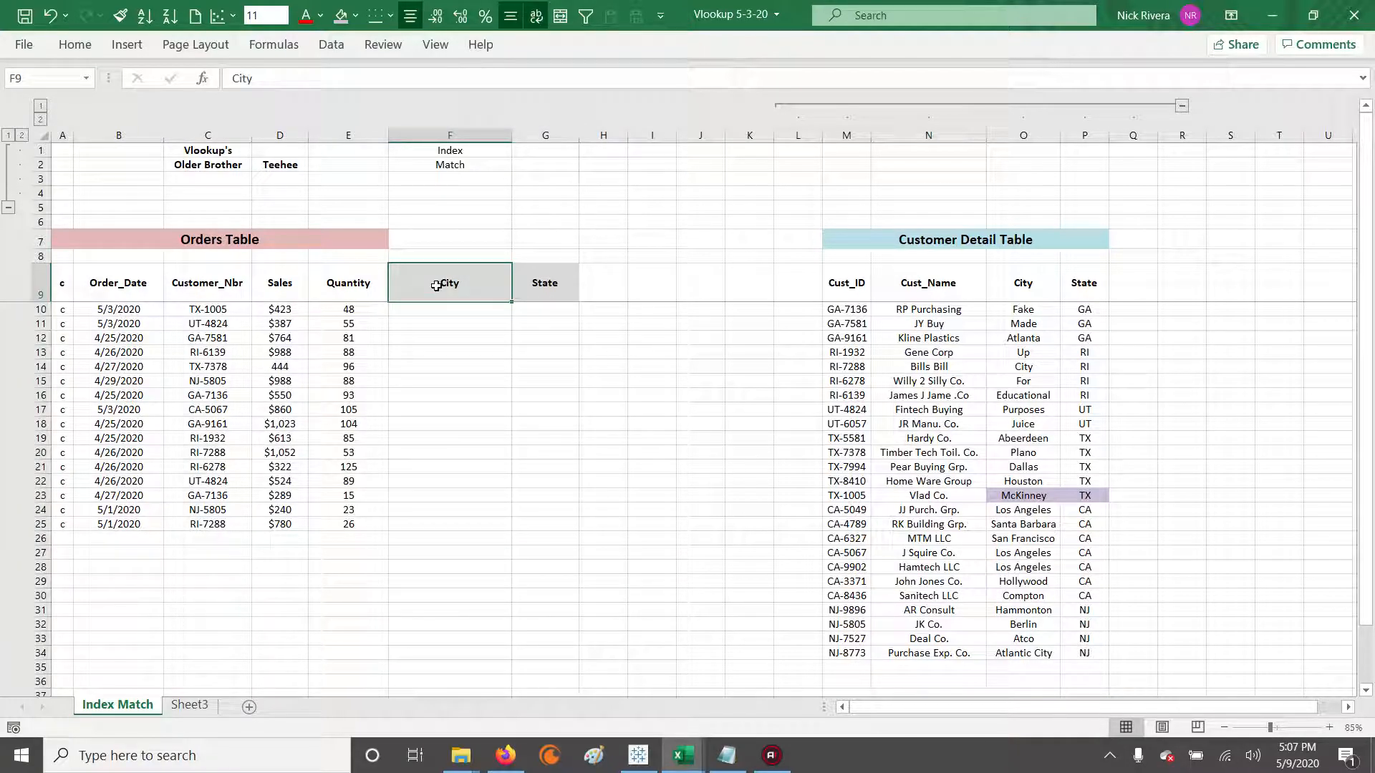
{"action": "key", "text": "Down"}
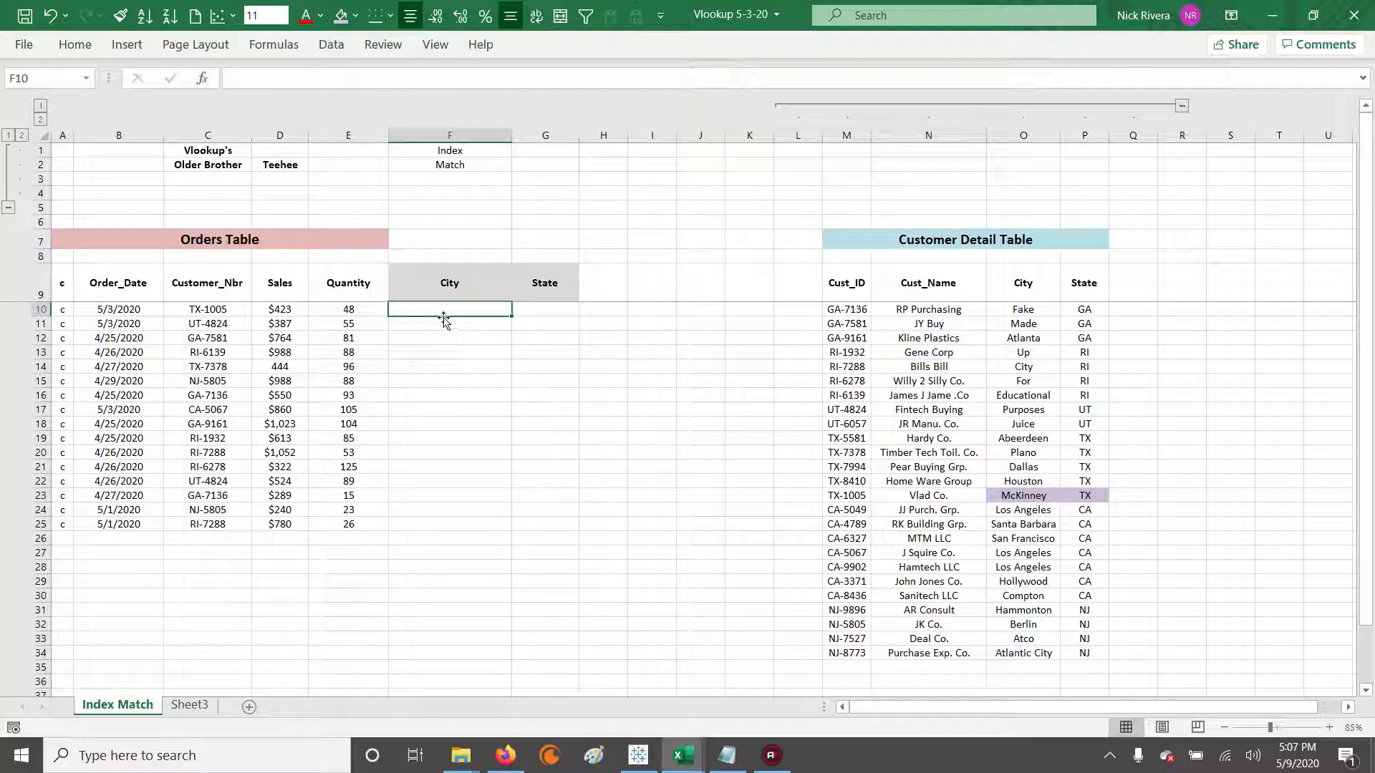
Examine the Customer_Nbr column against the Customer Detail Table's Cust_ID, City and State columns.
{"action": "mouse_move", "coordinate": [445, 277]}
{"action": "left_mouse_down"}
{"action": "mouse_move", "coordinate": [451, 324]}
{"action": "mouse_move", "coordinate": [421, 270]}
{"action": "left_mouse_up"}
{"action": "left_click_drag", "start_coordinate": [211, 285], "coordinate": [206, 525]}
{"action": "key", "text": "ctrl+c"}
{"action": "left_click", "coordinate": [842, 295]}
{"action": "left_click_drag", "start_coordinate": [843, 299], "coordinate": [845, 653]}
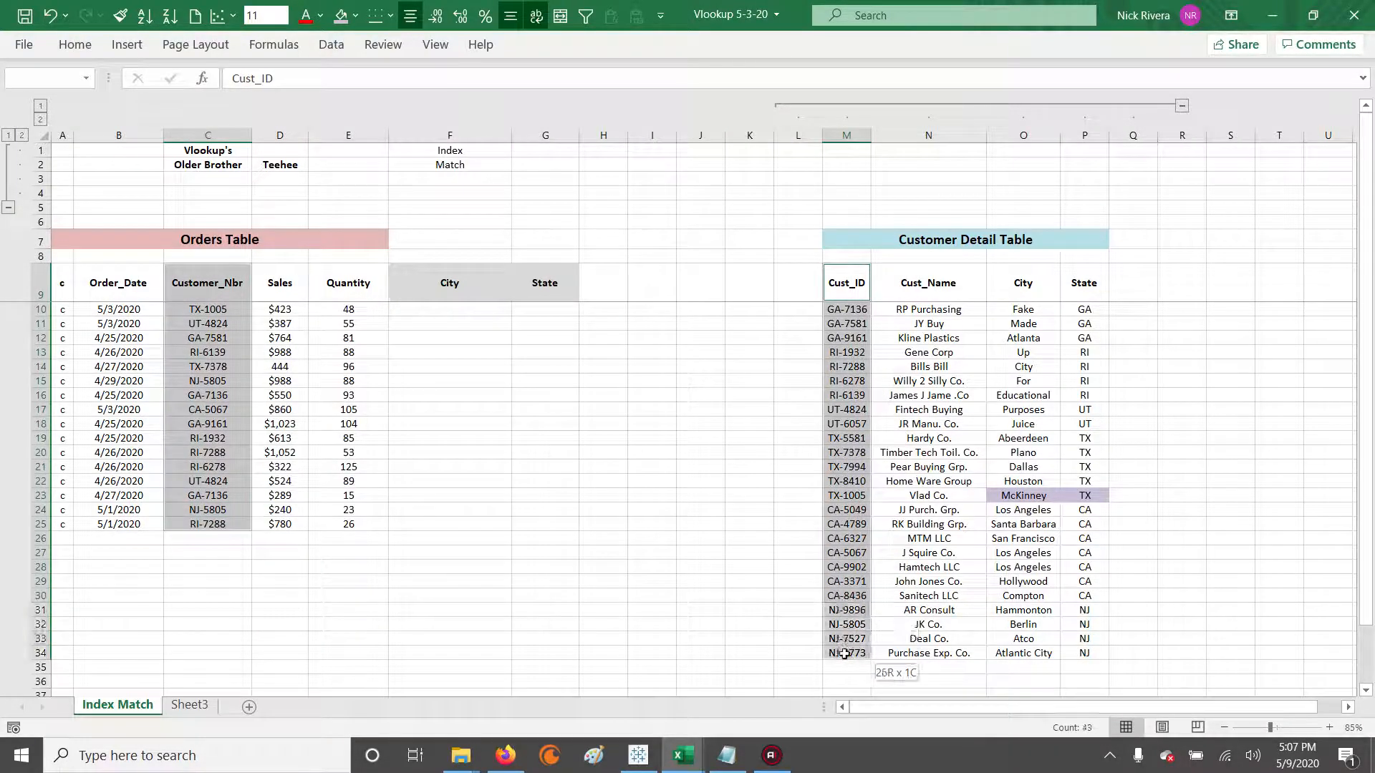
{"action": "left_click", "coordinate": [204, 350]}
{"action": "left_click", "coordinate": [852, 412]}
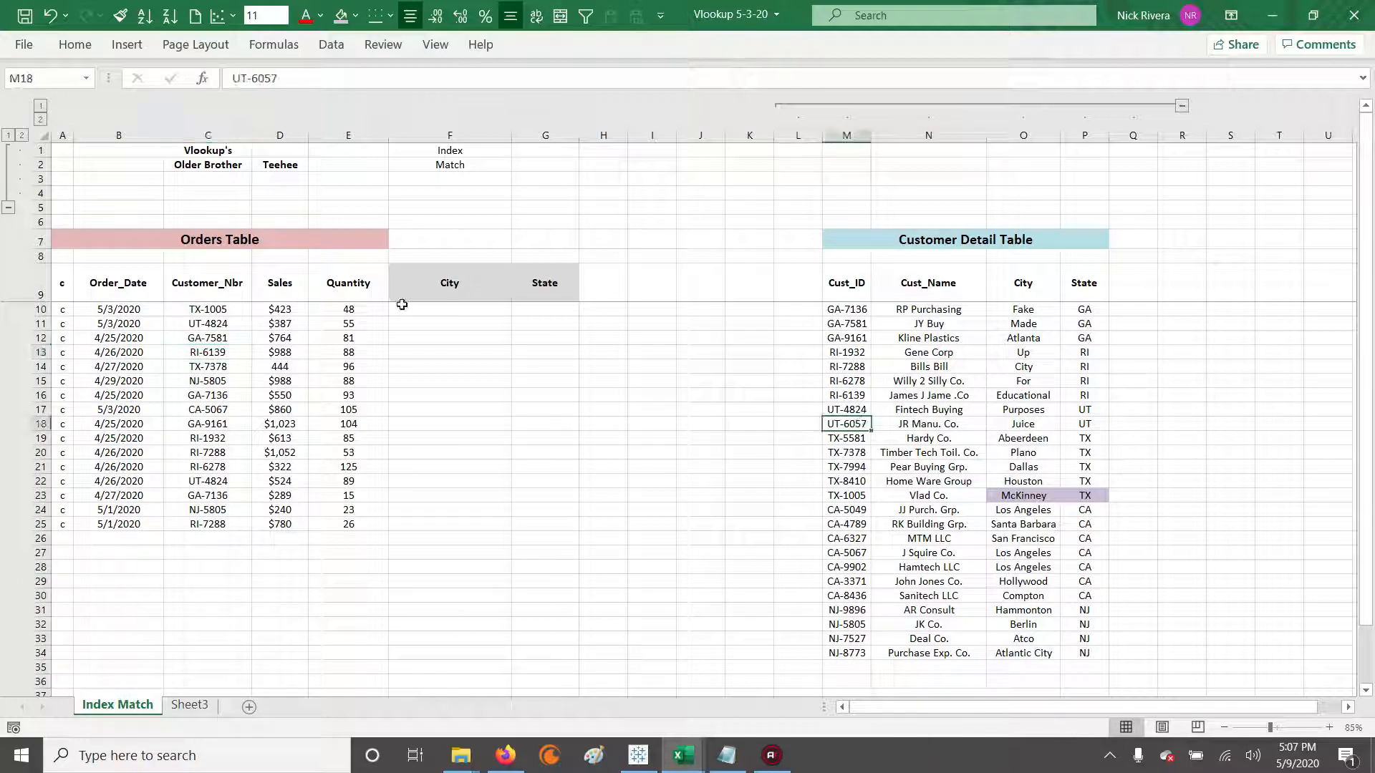
{"action": "left_click", "coordinate": [452, 286]}
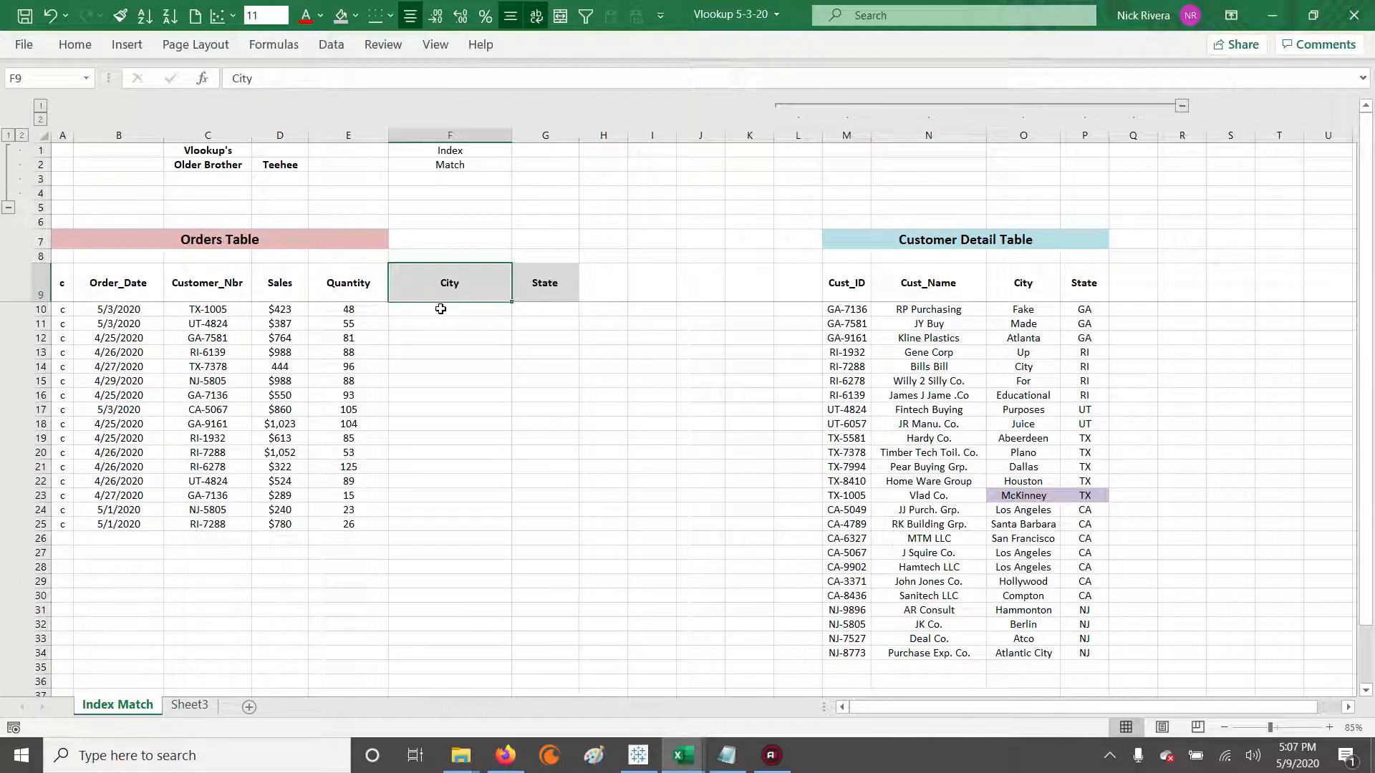
{"action": "left_click", "coordinate": [441, 309]}
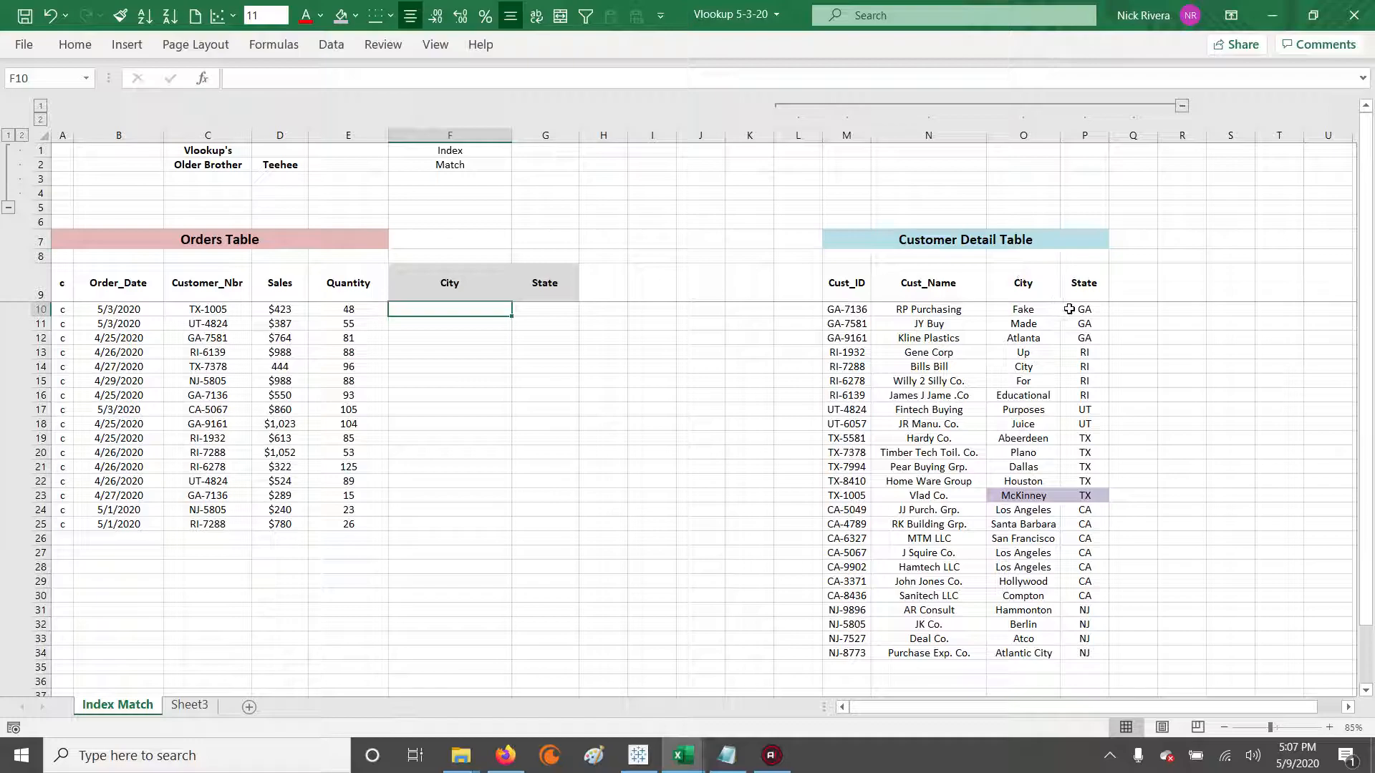
{"action": "left_click_drag", "start_coordinate": [1077, 309], "coordinate": [1084, 596]}
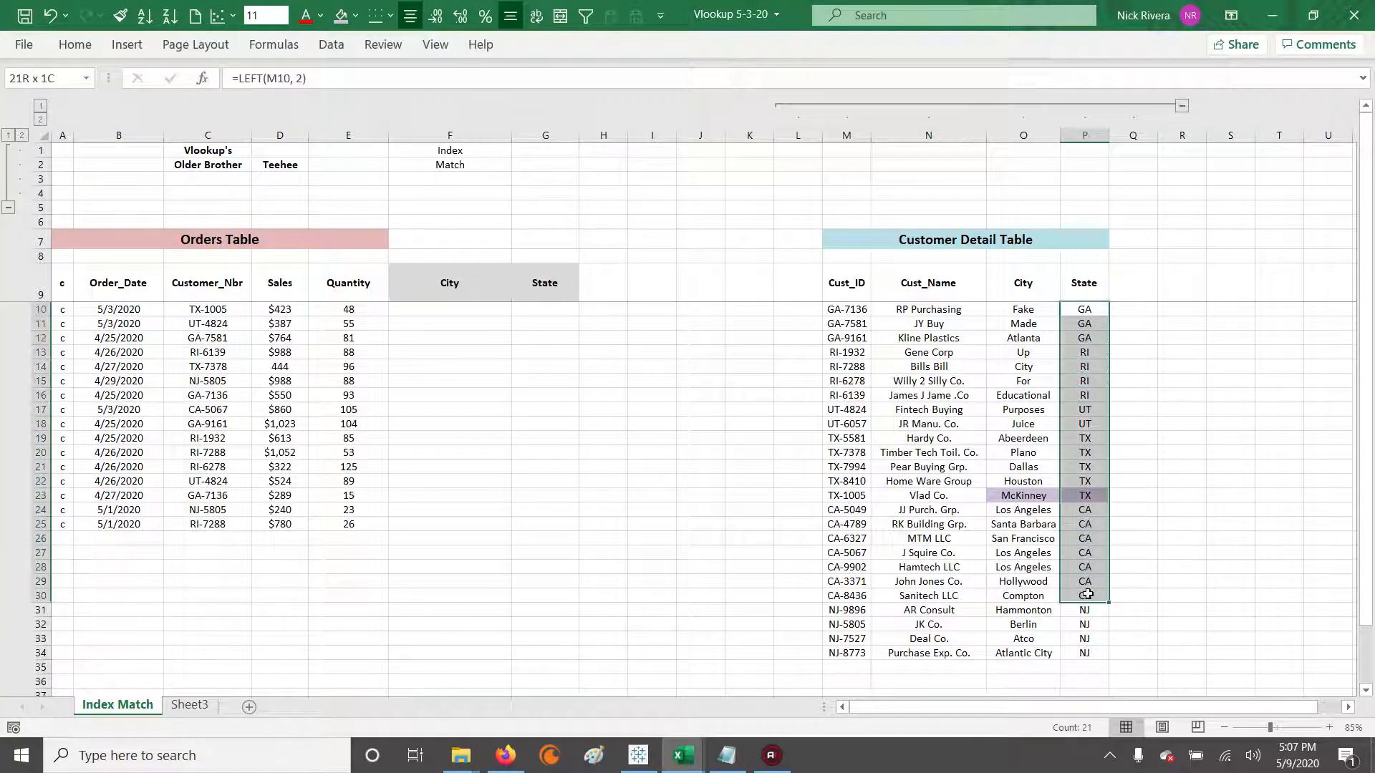
{"action": "left_click_drag", "start_coordinate": [1018, 310], "coordinate": [1031, 653]}
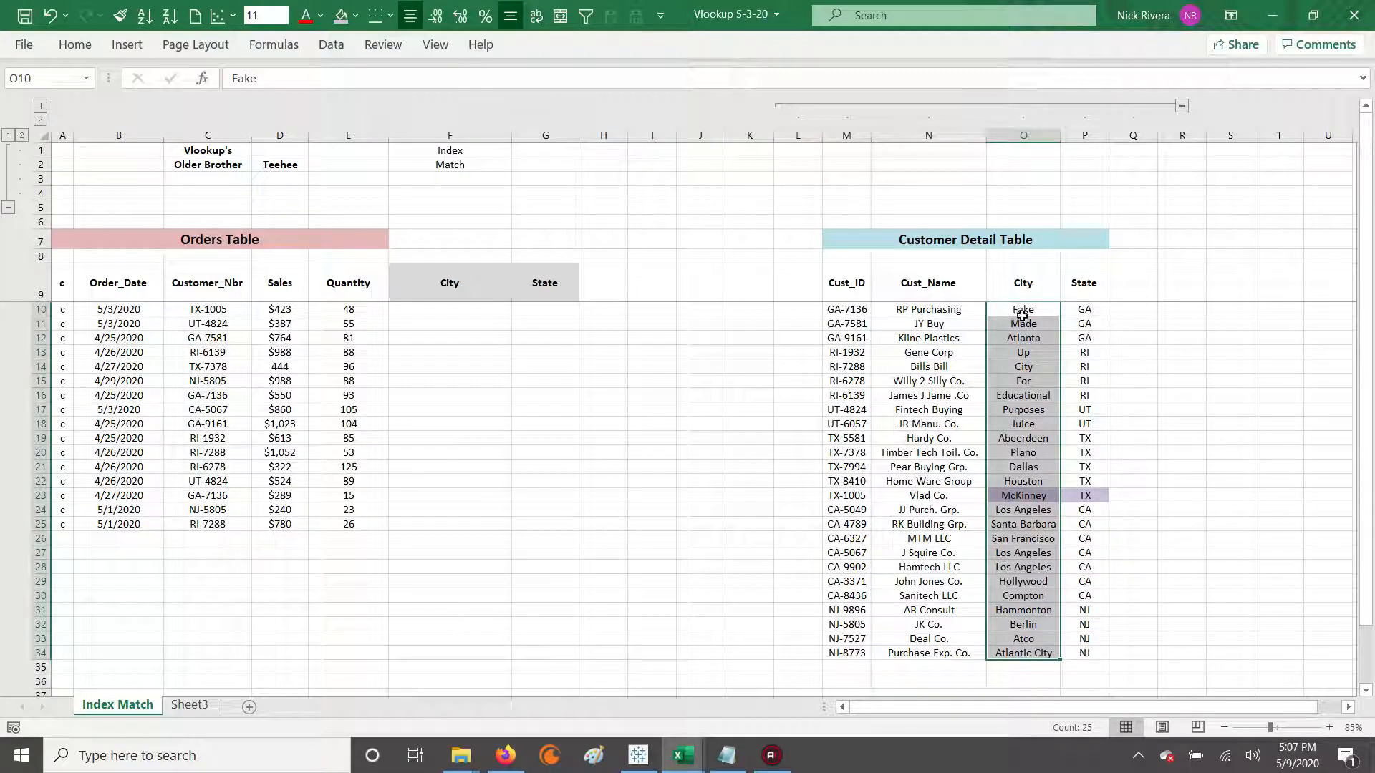
Add an Index heading in L9 beside the Customer Detail Table and number the cells below it from 1 to 4.
{"action": "left_click", "coordinate": [802, 285]}
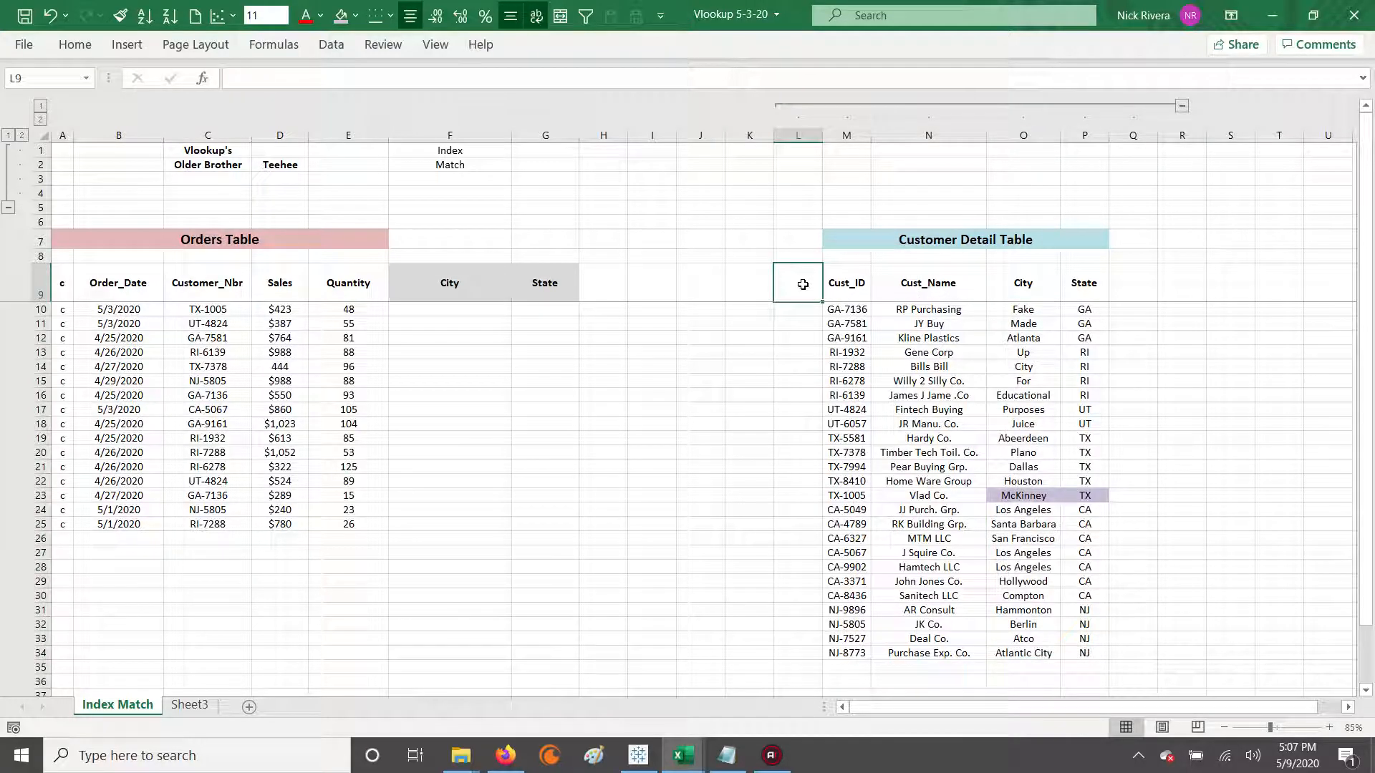
{"action": "type", "text": "Index"}
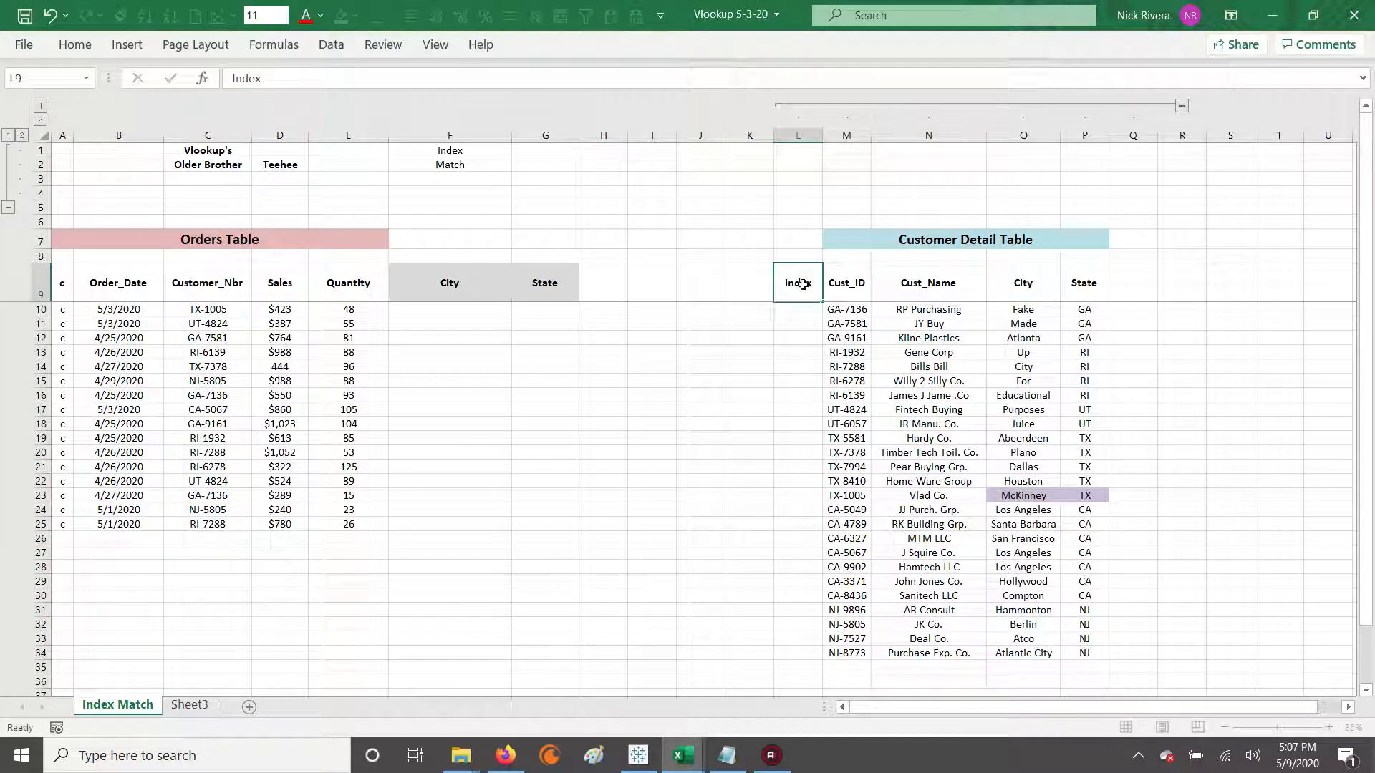
{"action": "key", "text": "Return"}
{"action": "type", "text": "1"}
{"action": "key", "text": "Return"}
{"action": "type", "text": "2"}
{"action": "key", "text": "Return"}
{"action": "type", "text": "3"}
{"action": "key", "text": "Return"}
{"action": "type", "text": "4"}
Extend the number series from L10:L13 down to L34, the last Customer Detail Table row.
{"action": "key", "text": "Up"}
{"action": "key", "text": "Up"}
{"action": "key", "text": "Up"}
{"action": "key", "text": "shift+Down"}
{"action": "key", "text": "shift+Down"}
{"action": "key", "text": "shift+Down"}
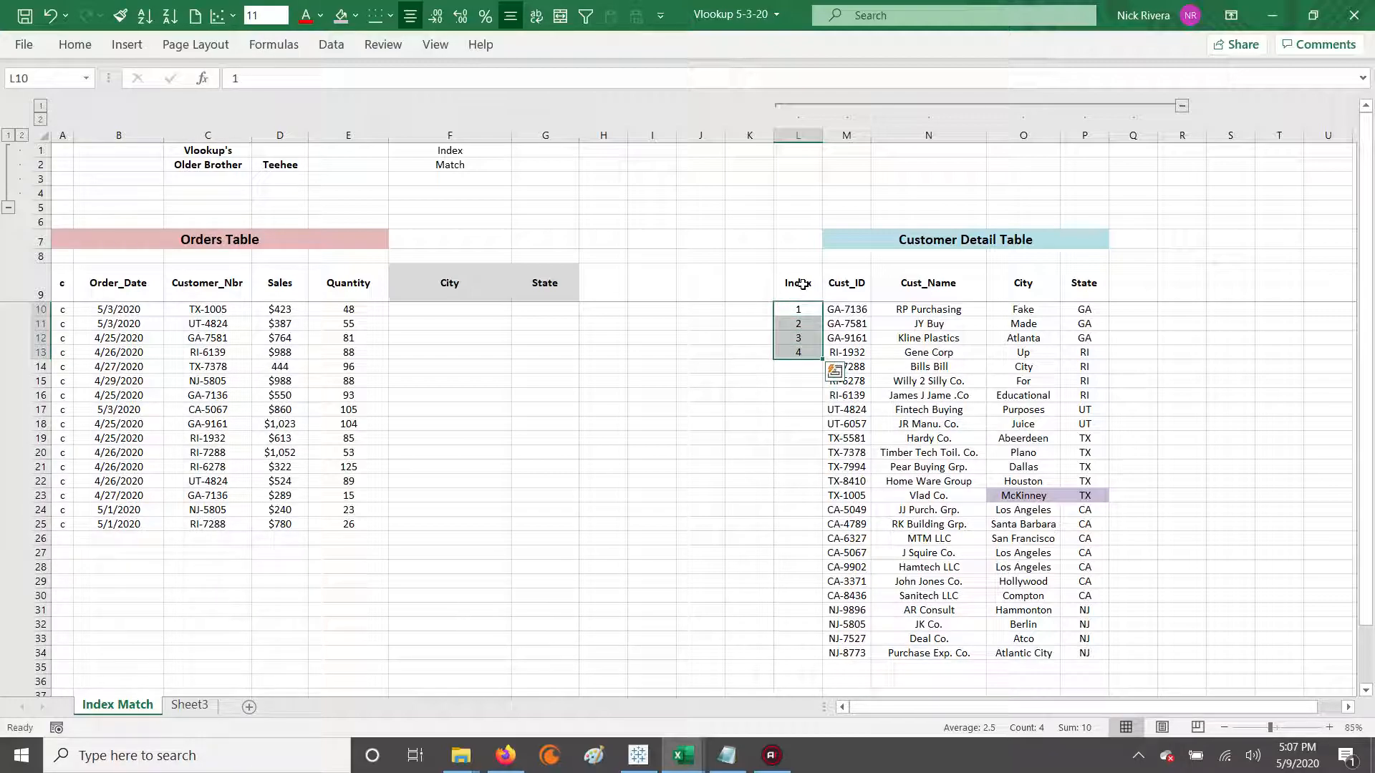
{"action": "left_click_drag", "start_coordinate": [819, 359], "coordinate": [820, 660]}
Review how the Index numbers line up with the Cust_ID and City columns of the Customer Detail Table.
{"action": "left_click_drag", "start_coordinate": [798, 287], "coordinate": [804, 597]}
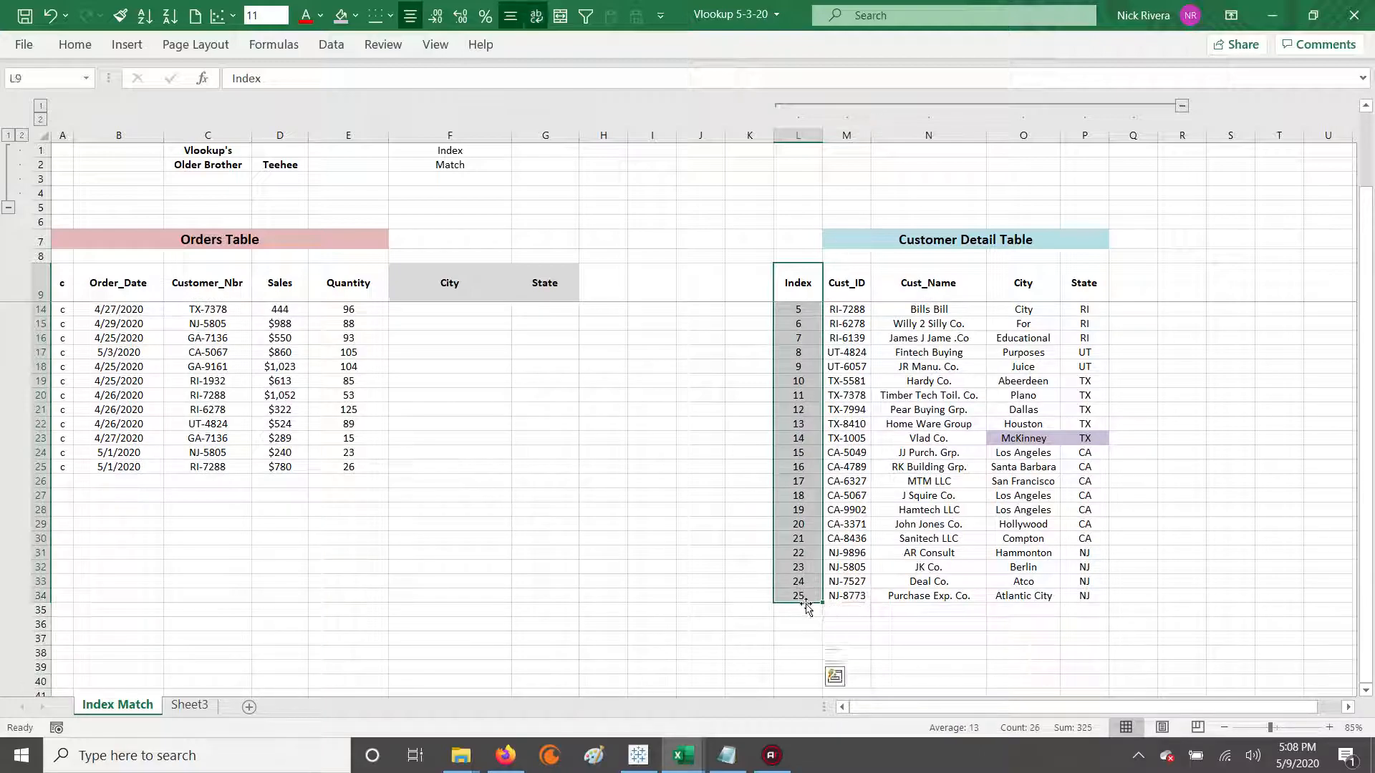
{"action": "scroll", "coordinate": [807, 594], "scroll_direction": "up", "scroll_amount": 1}
{"action": "left_click_drag", "start_coordinate": [847, 283], "coordinate": [1084, 655]}
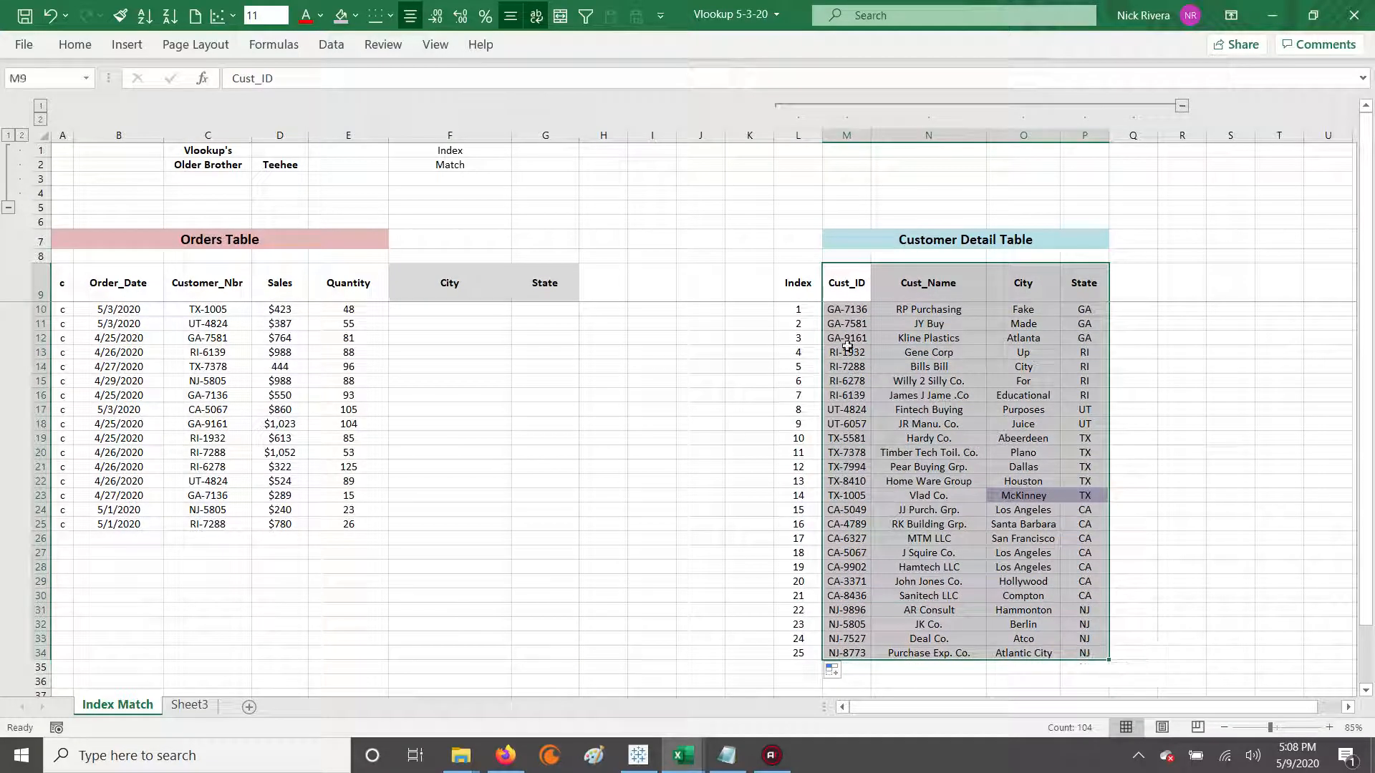
{"action": "left_click_drag", "start_coordinate": [831, 309], "coordinate": [843, 642]}
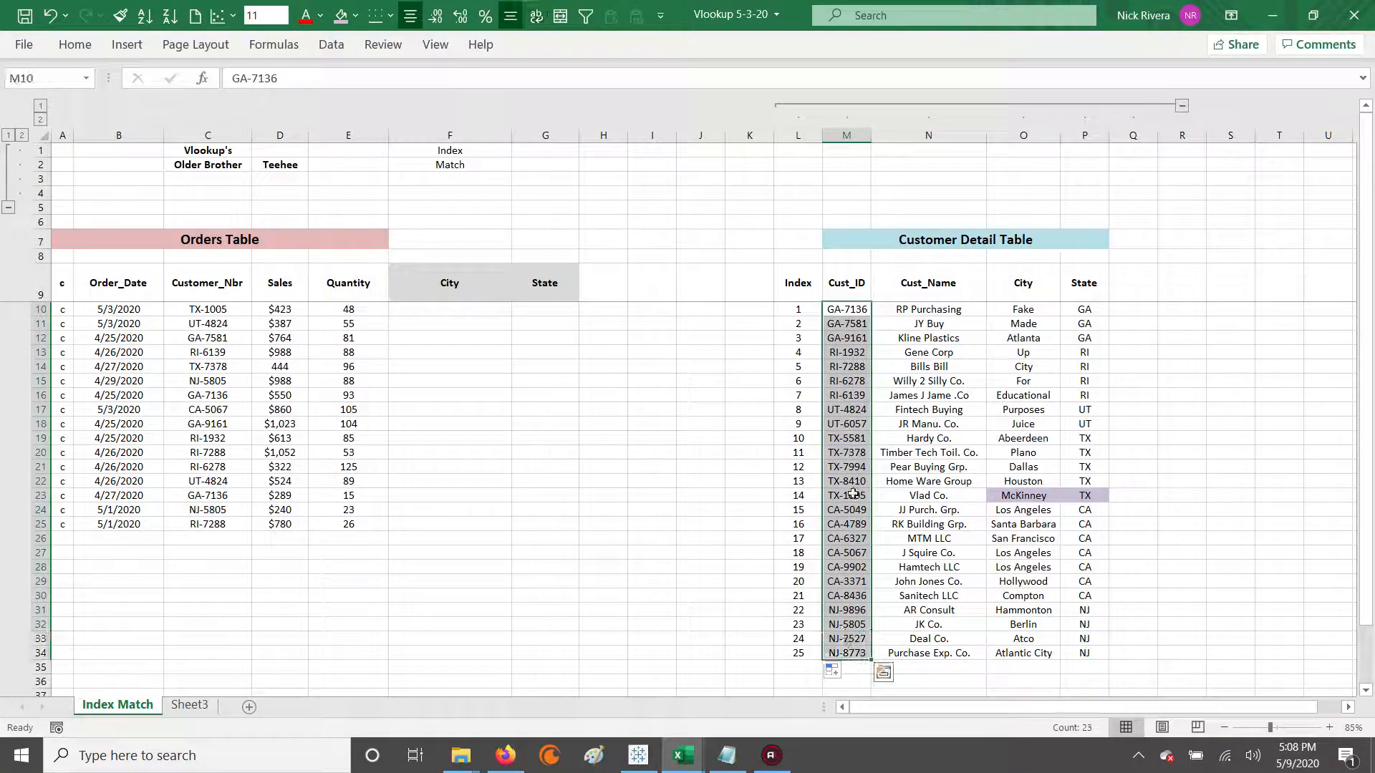
{"action": "left_click_drag", "start_coordinate": [799, 283], "coordinate": [1086, 639]}
{"action": "left_click", "coordinate": [545, 283]}
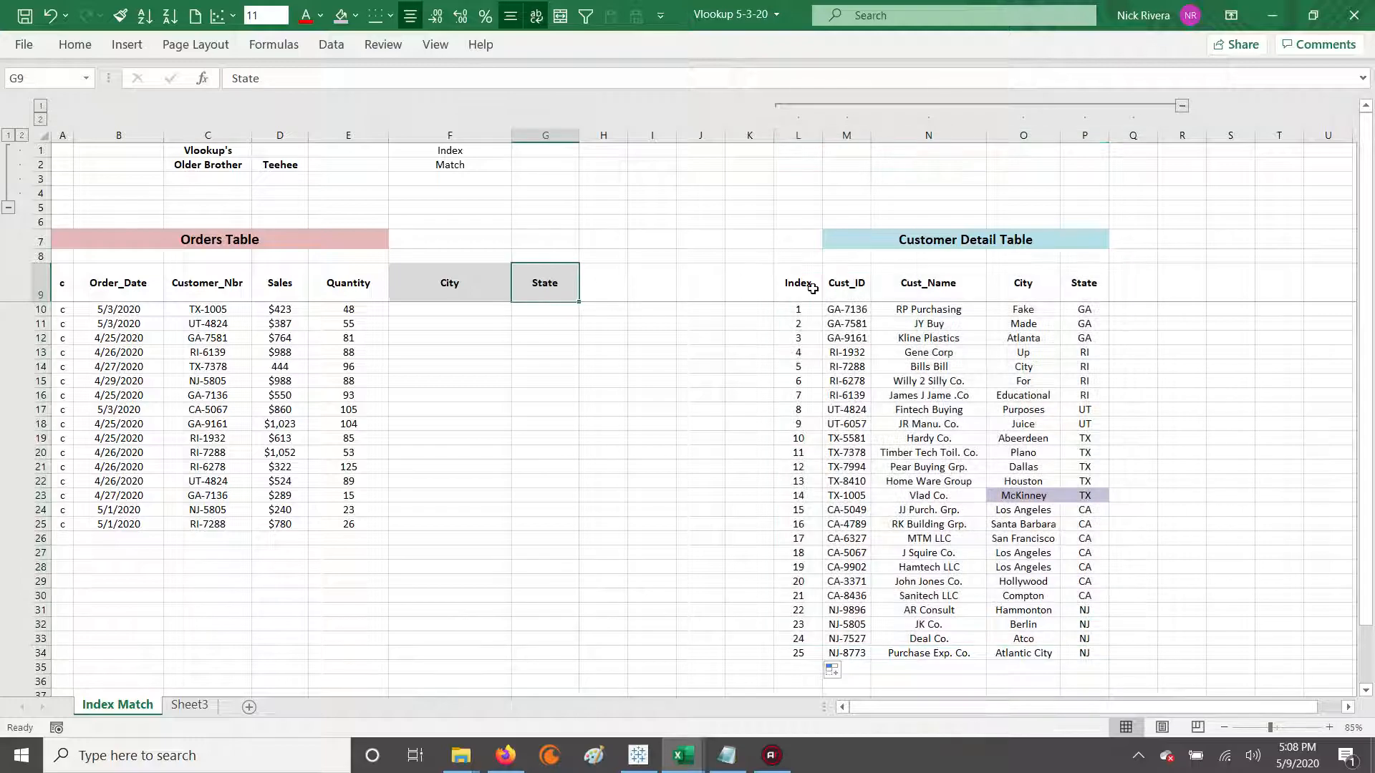
{"action": "left_click_drag", "start_coordinate": [1025, 315], "coordinate": [1048, 649]}
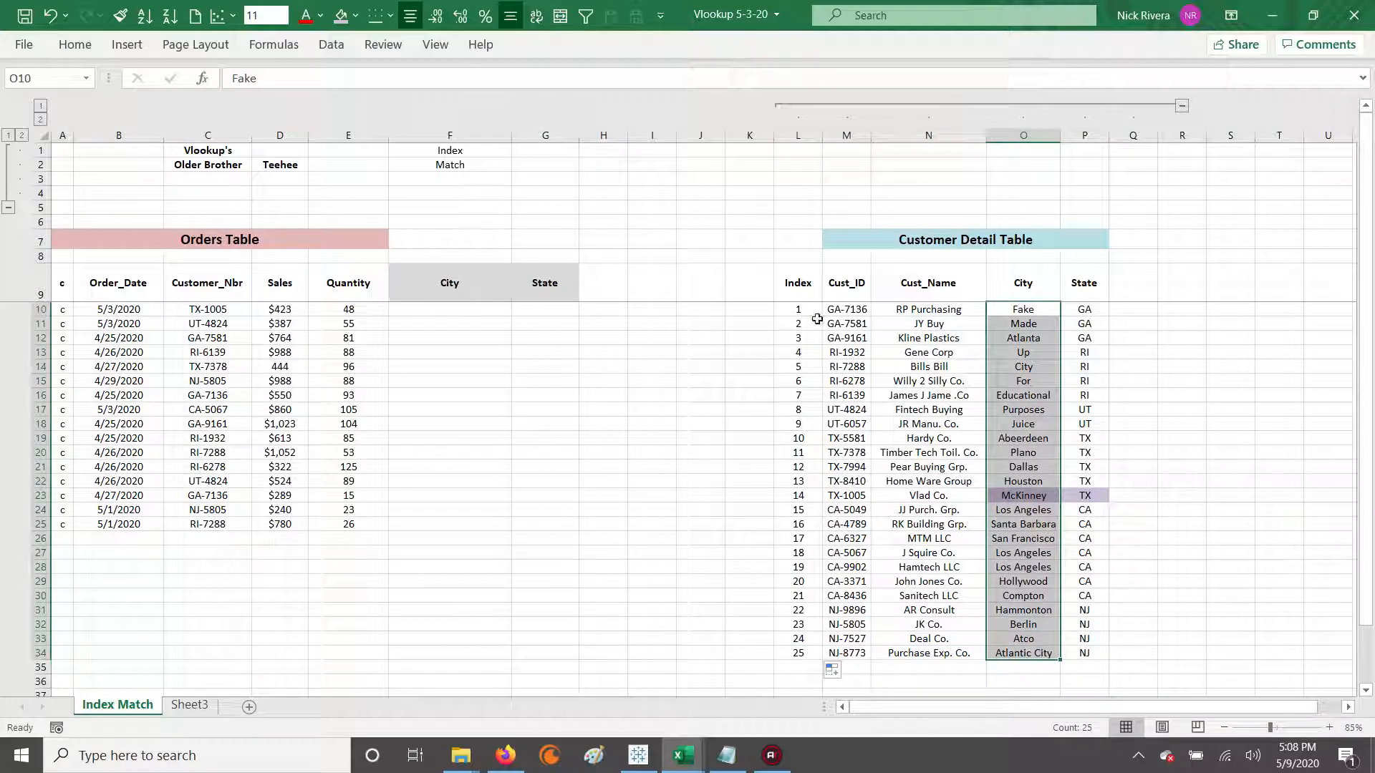
{"action": "left_click_drag", "start_coordinate": [1020, 312], "coordinate": [1025, 650]}
{"action": "left_click_drag", "start_coordinate": [843, 310], "coordinate": [859, 654]}
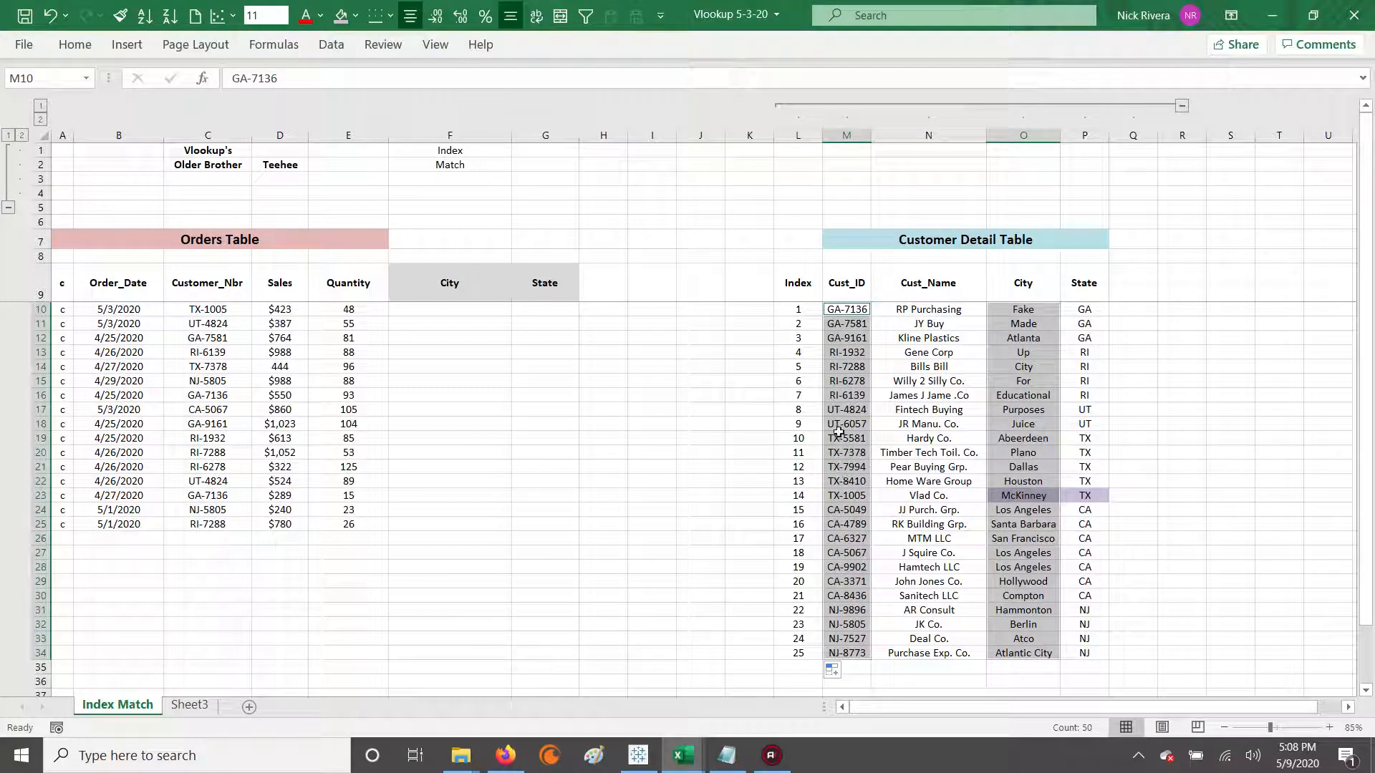
Start an INDEX formula in F10 with the row-locked City range O$10:O$34 as its array.
{"action": "left_click", "coordinate": [477, 280]}
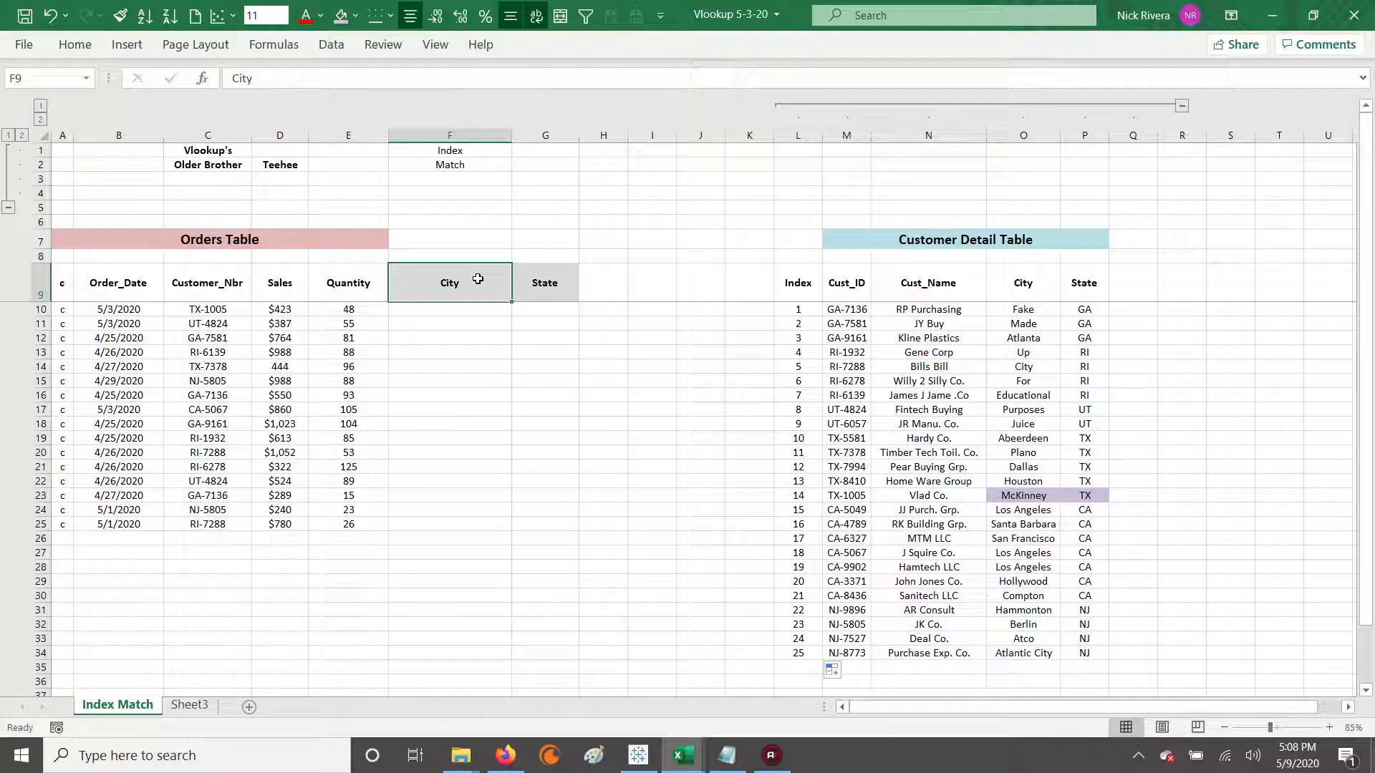
{"action": "key", "text": "Down"}
{"action": "type", "text": "=index("}
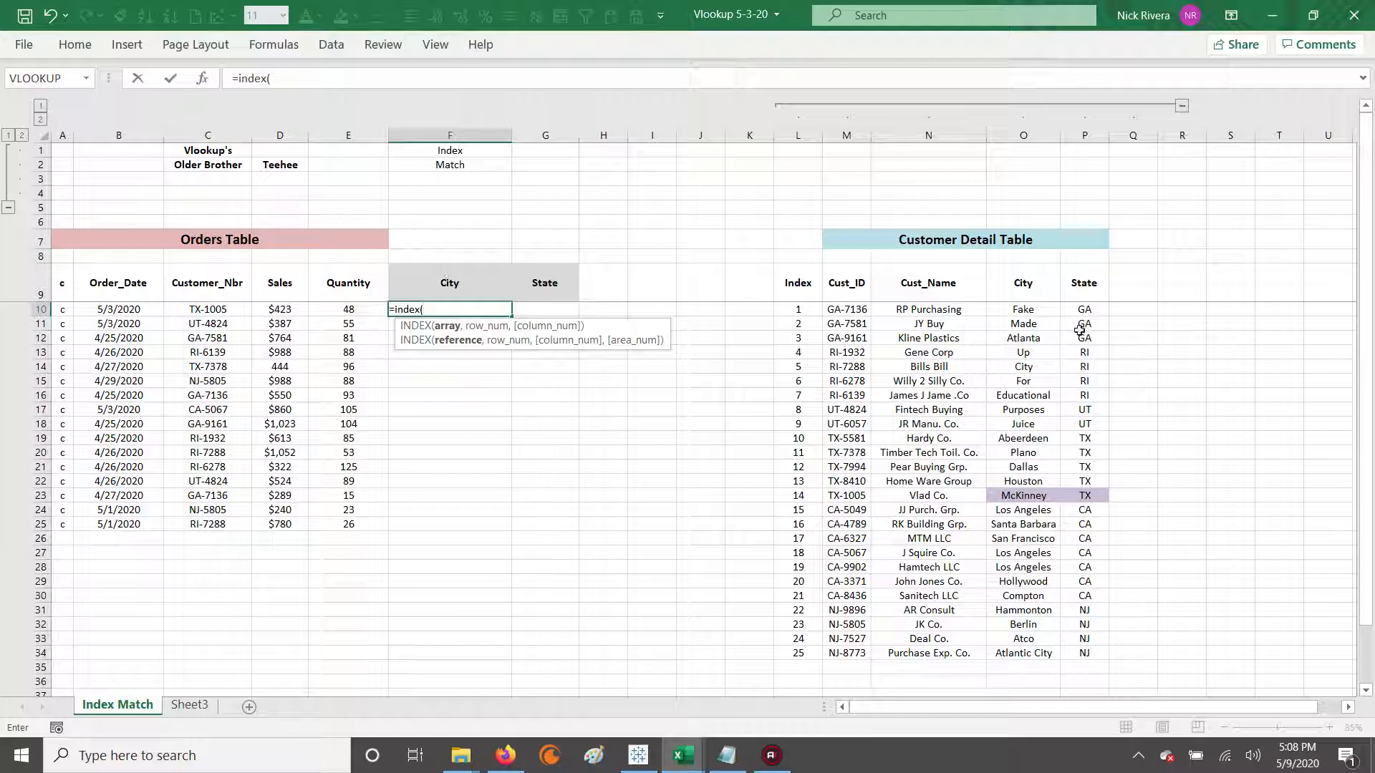
{"action": "left_click_drag", "start_coordinate": [1017, 309], "coordinate": [1010, 657]}
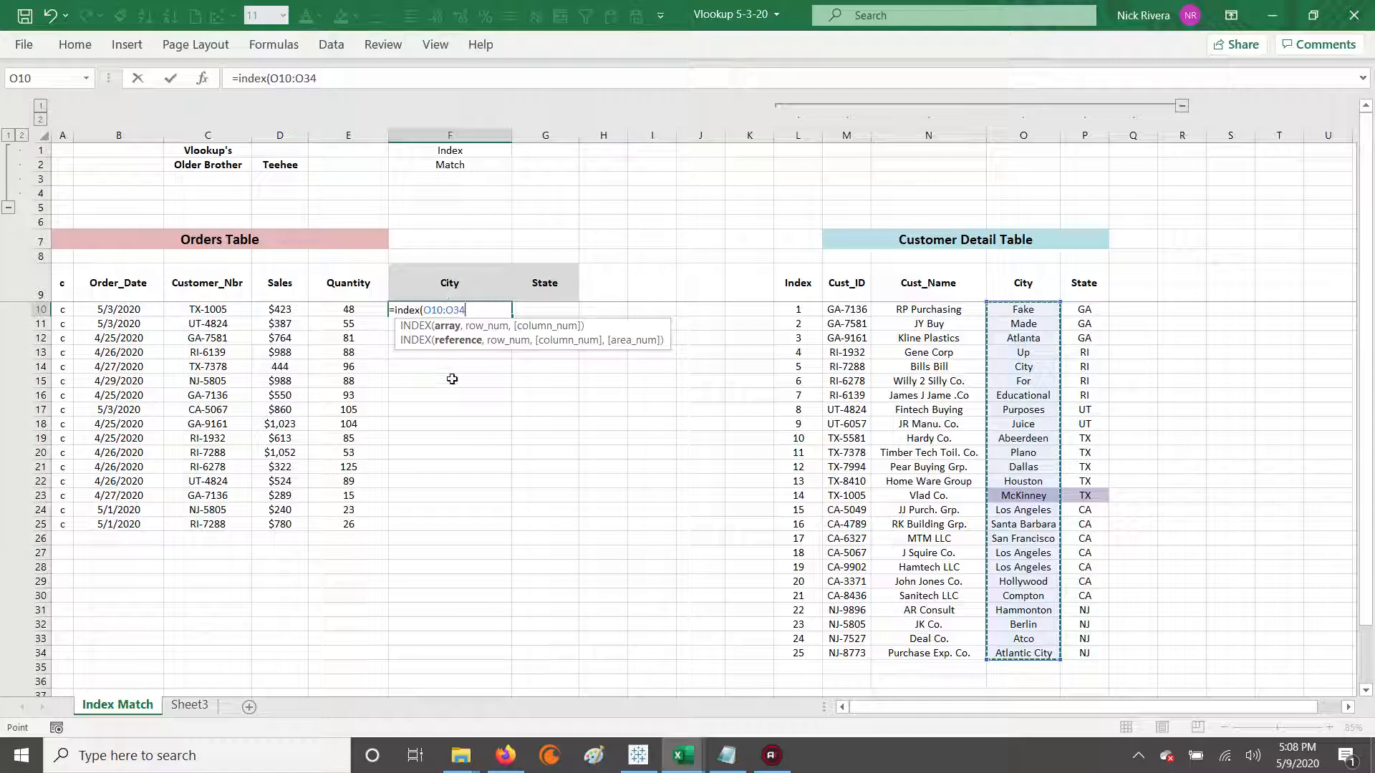
{"action": "key", "text": "F4"}
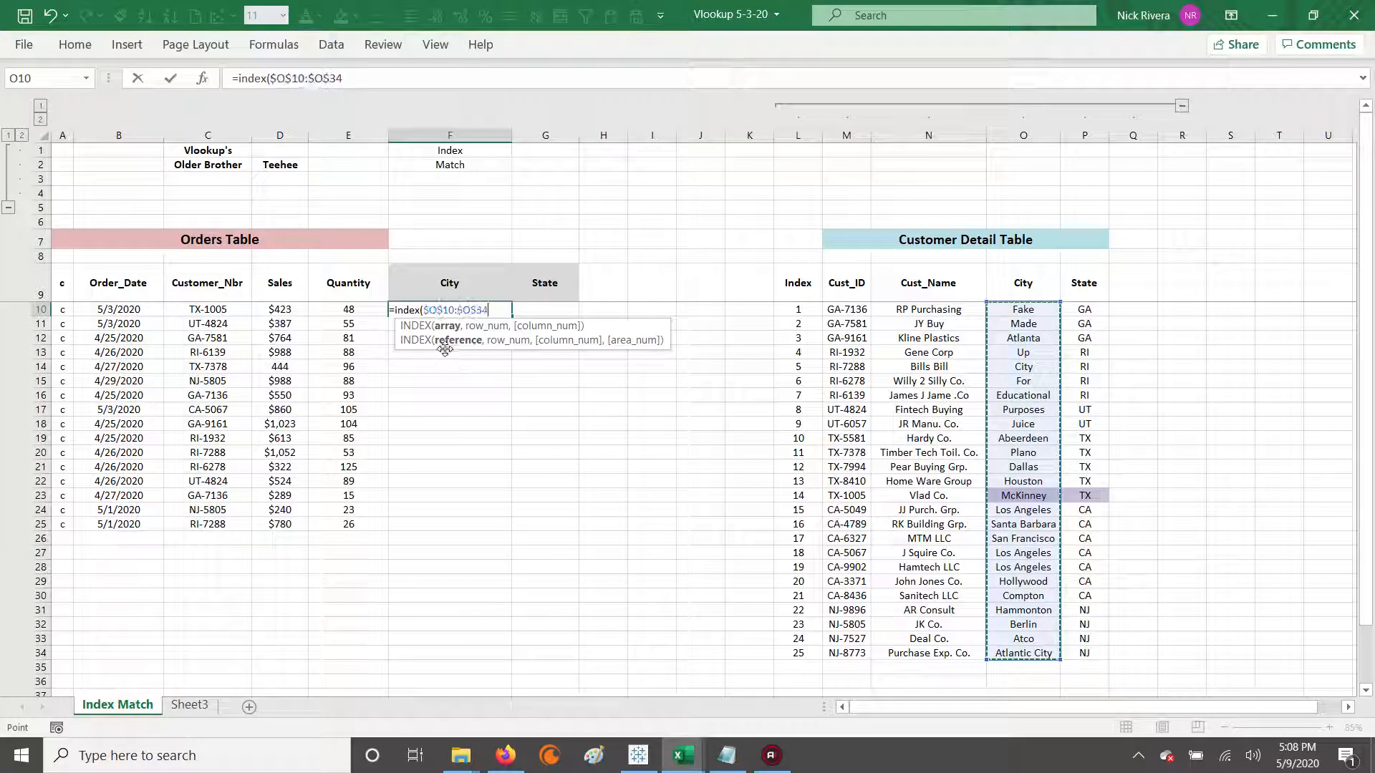
{"action": "key", "text": "F4"}
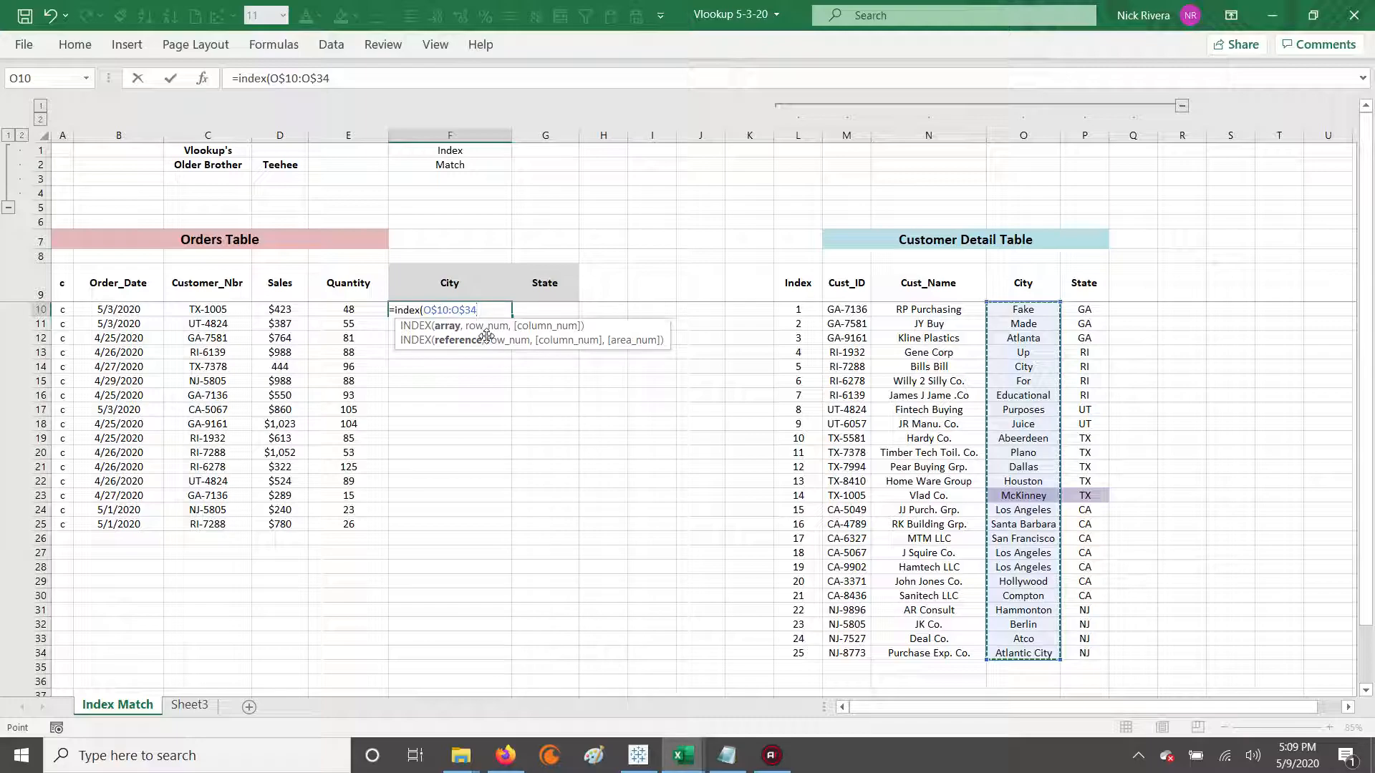
Nest a MATCH function as the row number, with the column-locked customer number $C10 as lookup value.
{"action": "type", "text": ",  match"}
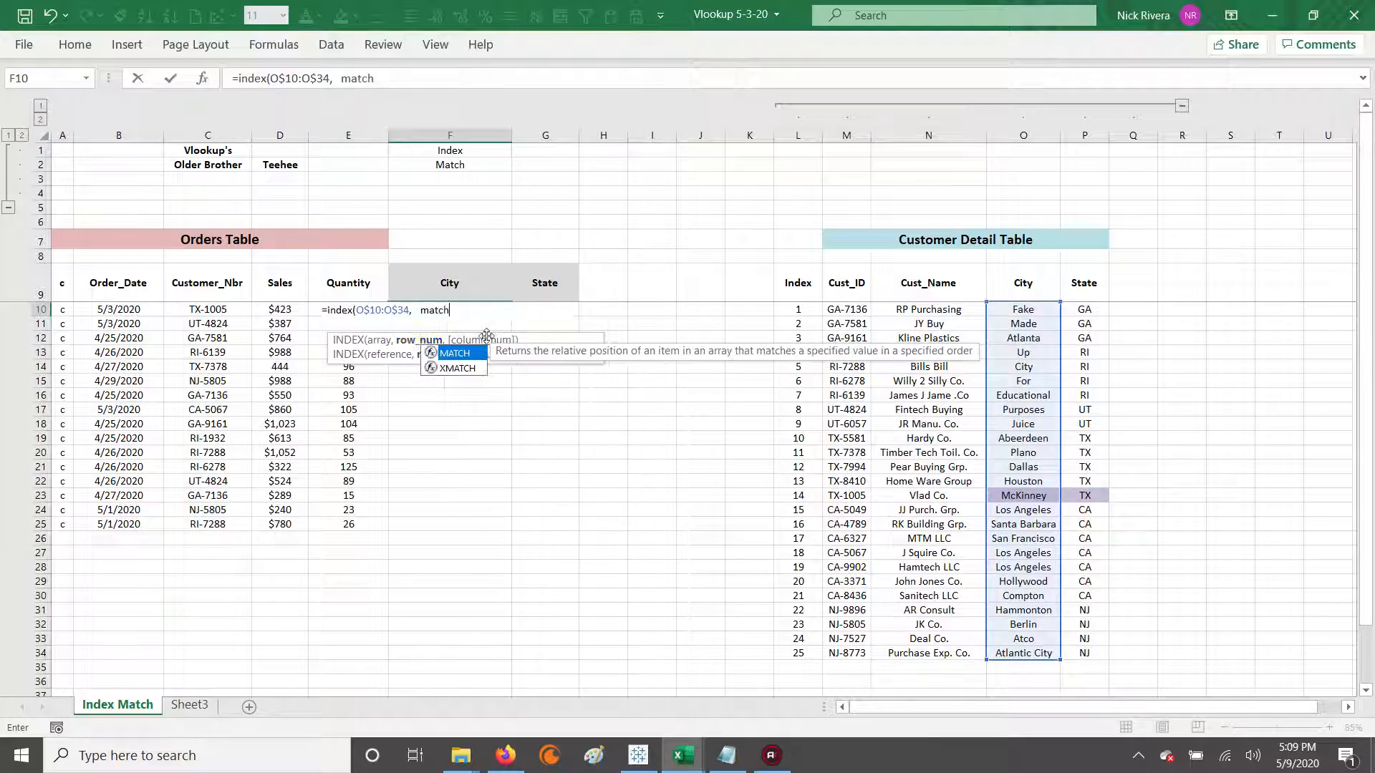
{"action": "type", "text": "("}
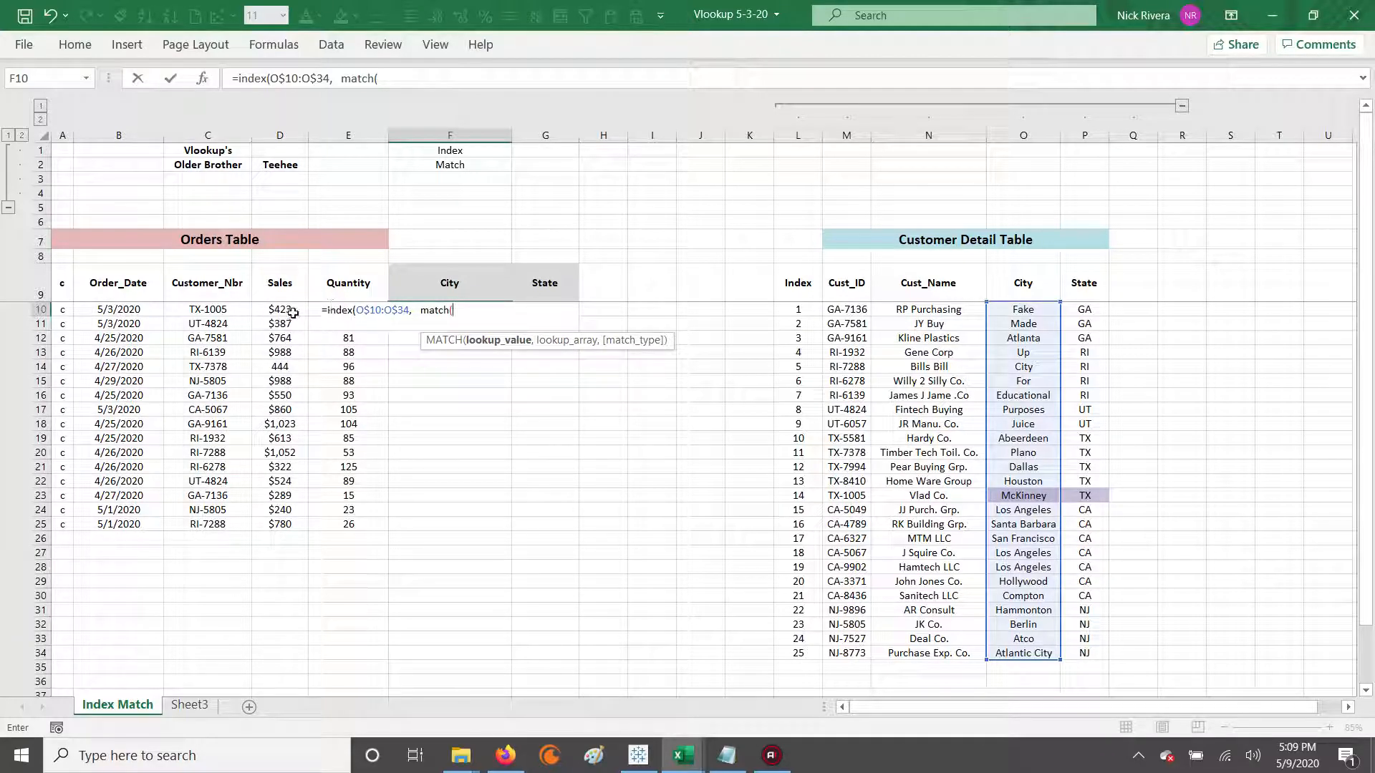
{"action": "left_click", "coordinate": [208, 310]}
{"action": "key", "text": "F4"}
{"action": "key", "text": "F4"}
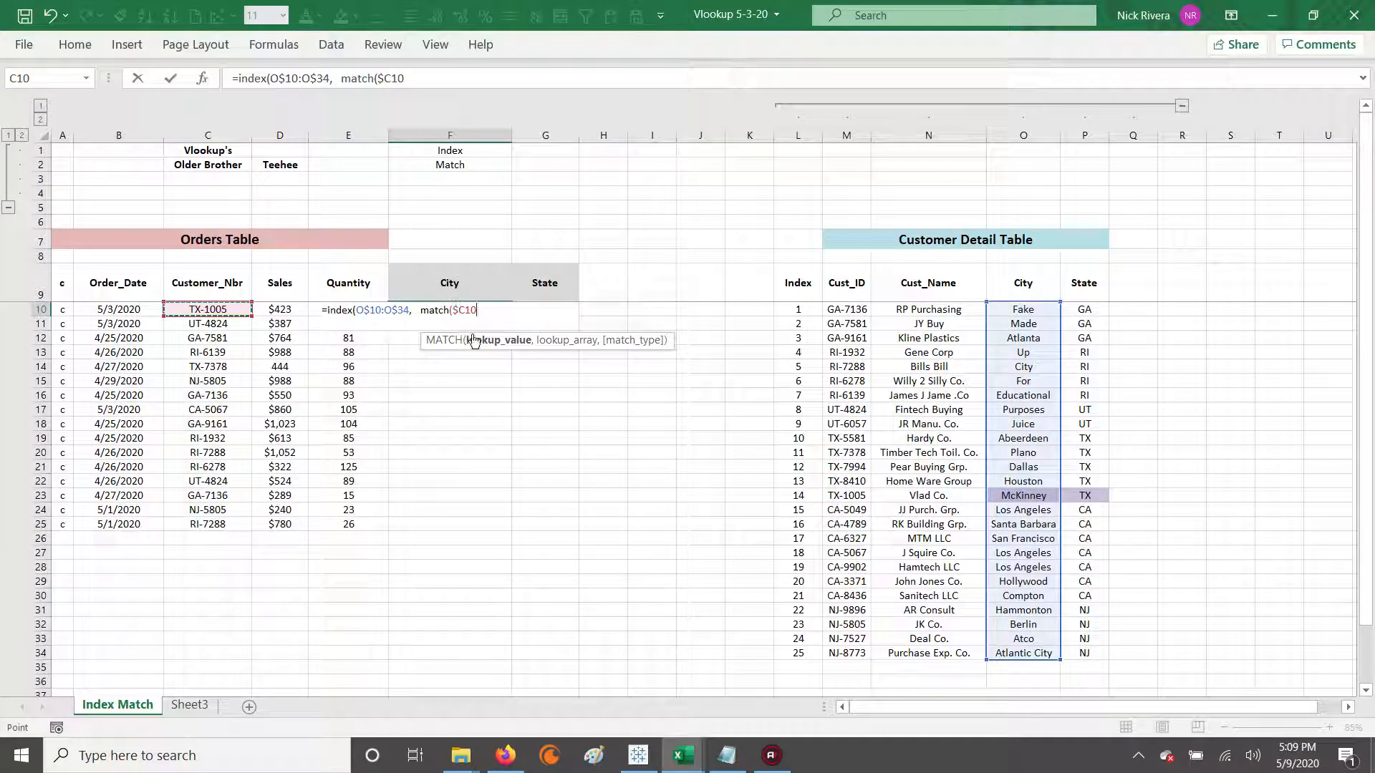
Complete the F10 formula with the absolute lookup array $M$10:$M$34 and match type 0, and enter it.
{"action": "type", "text": ","}
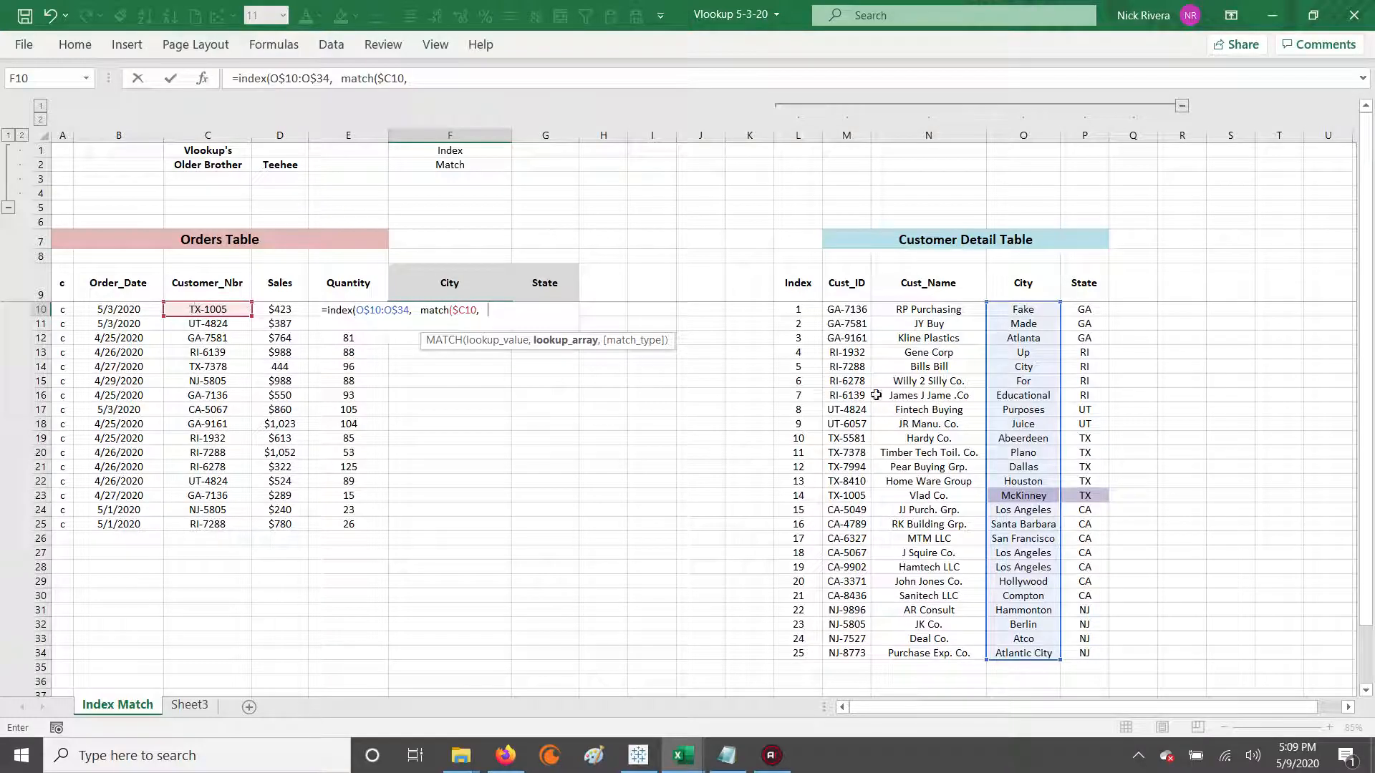
{"action": "left_click_drag", "start_coordinate": [845, 313], "coordinate": [848, 652]}
{"action": "key", "text": "F4"}
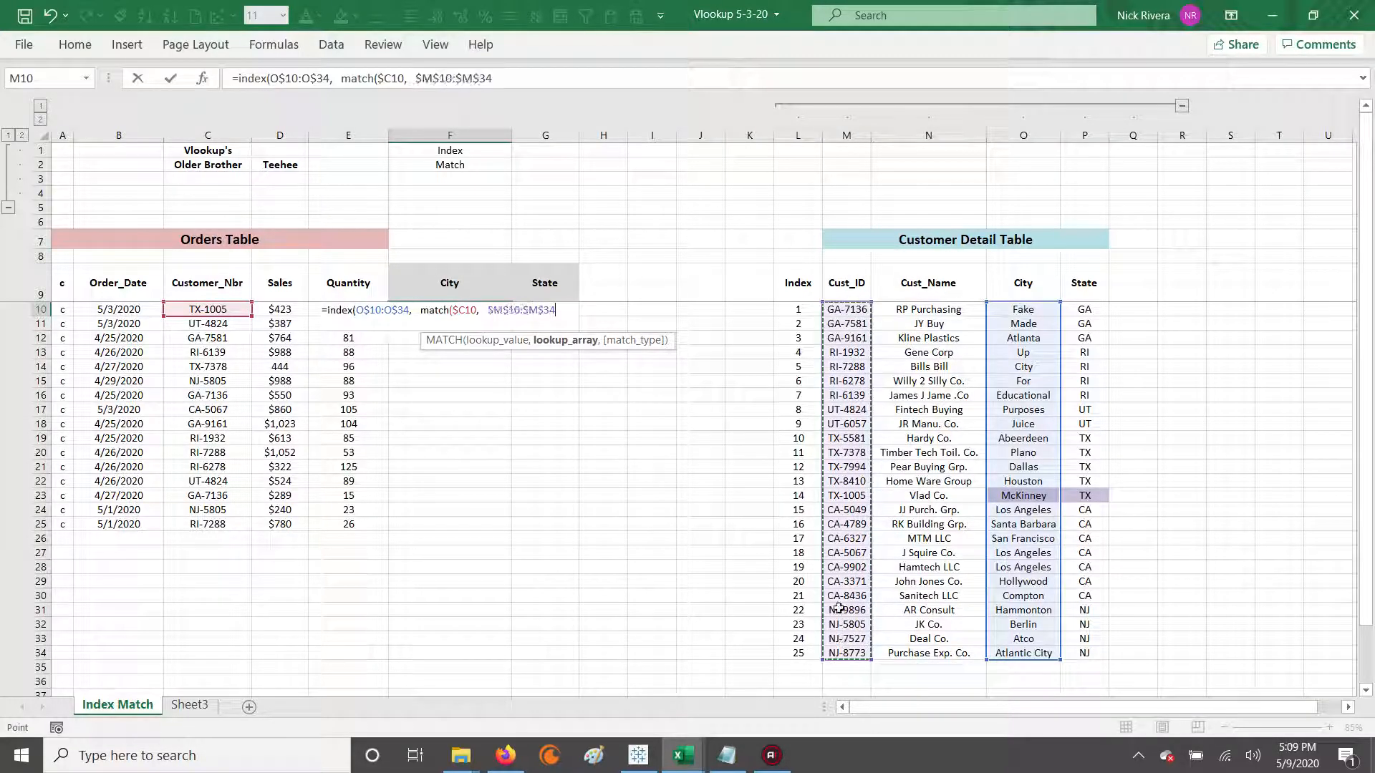
{"action": "type", "text": ","}
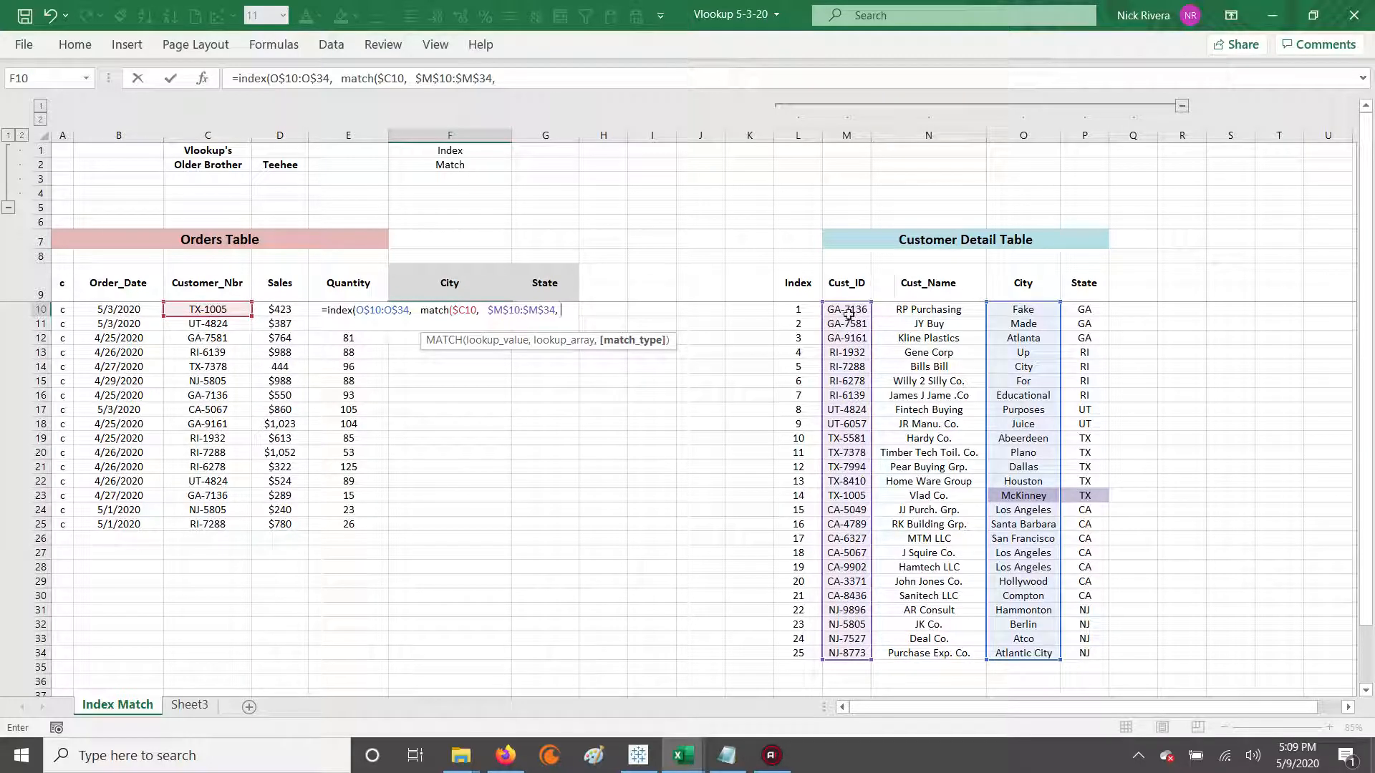
{"action": "type", "text": "0"}
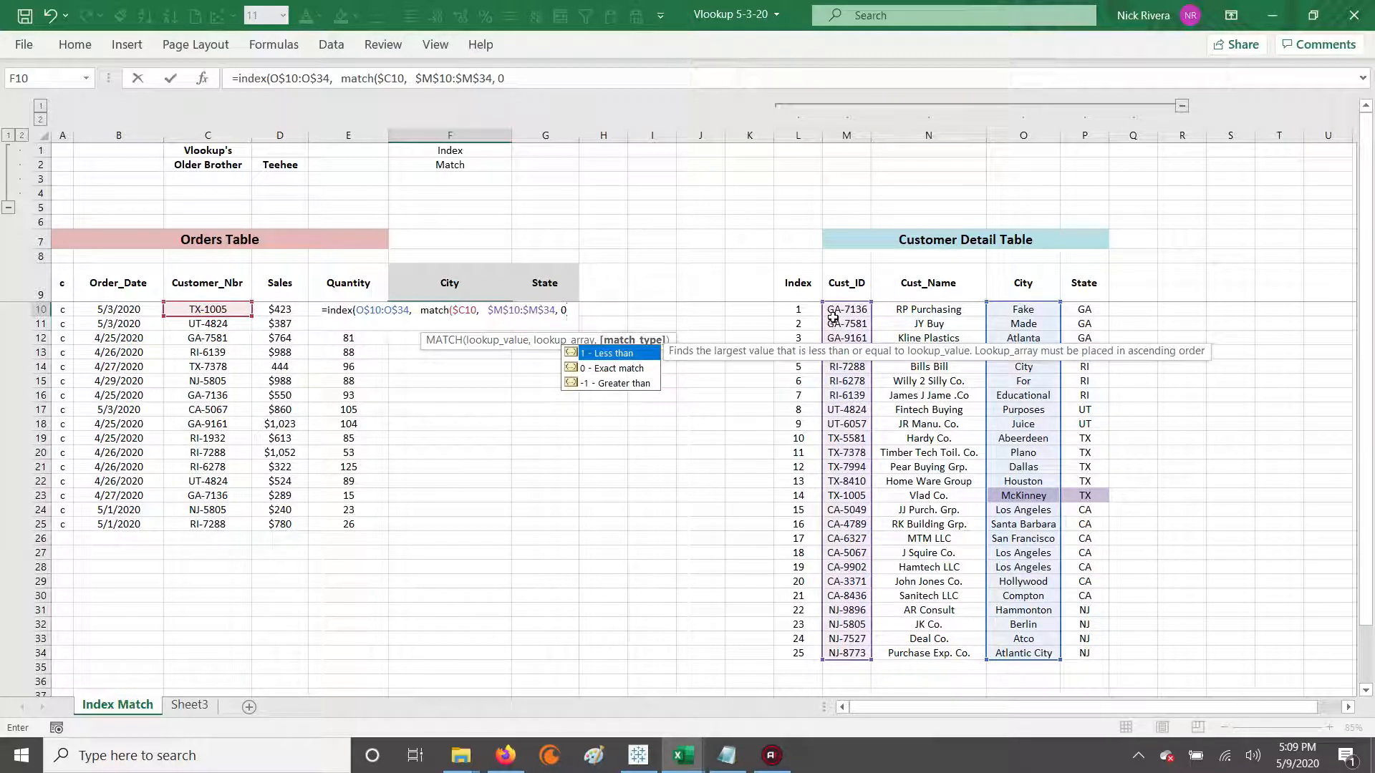
{"action": "type", "text": "))"}
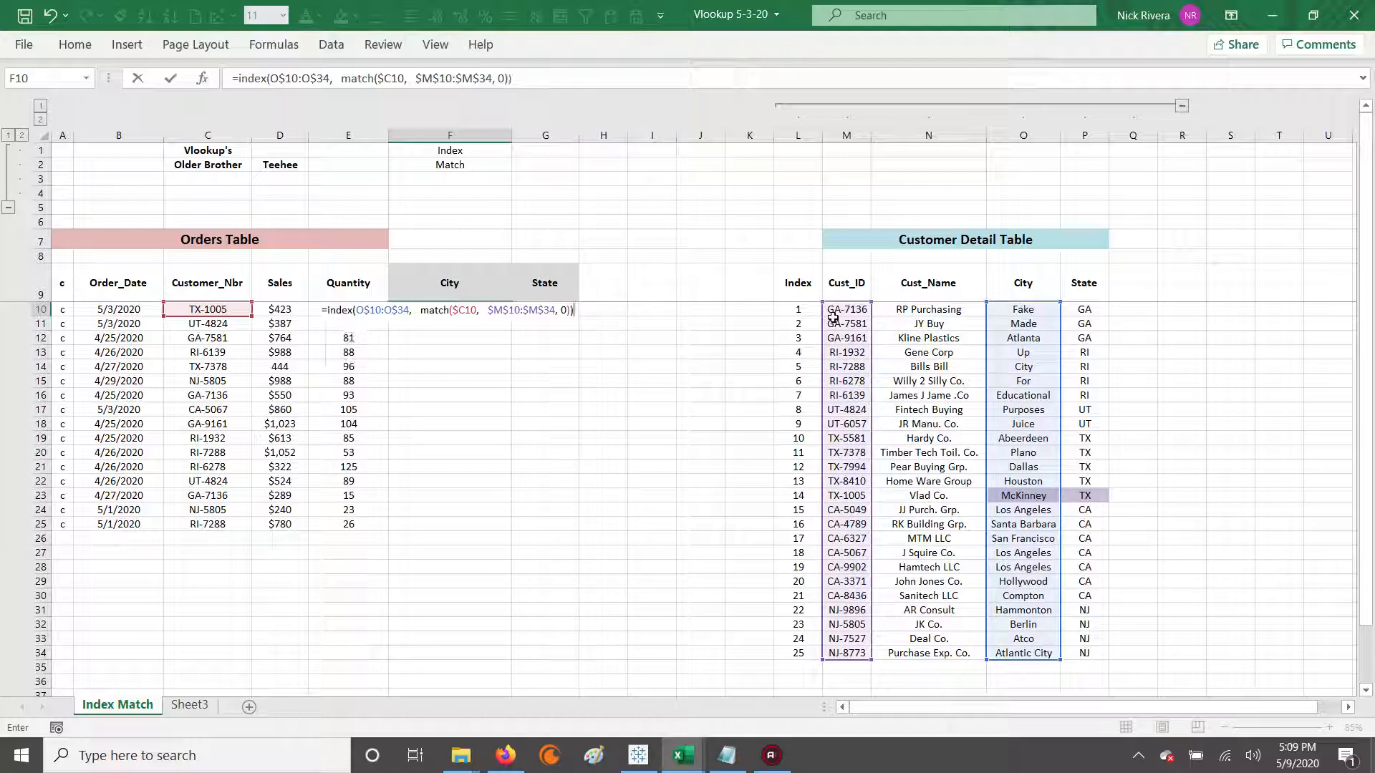
{"action": "key", "text": "ctrl+Return"}
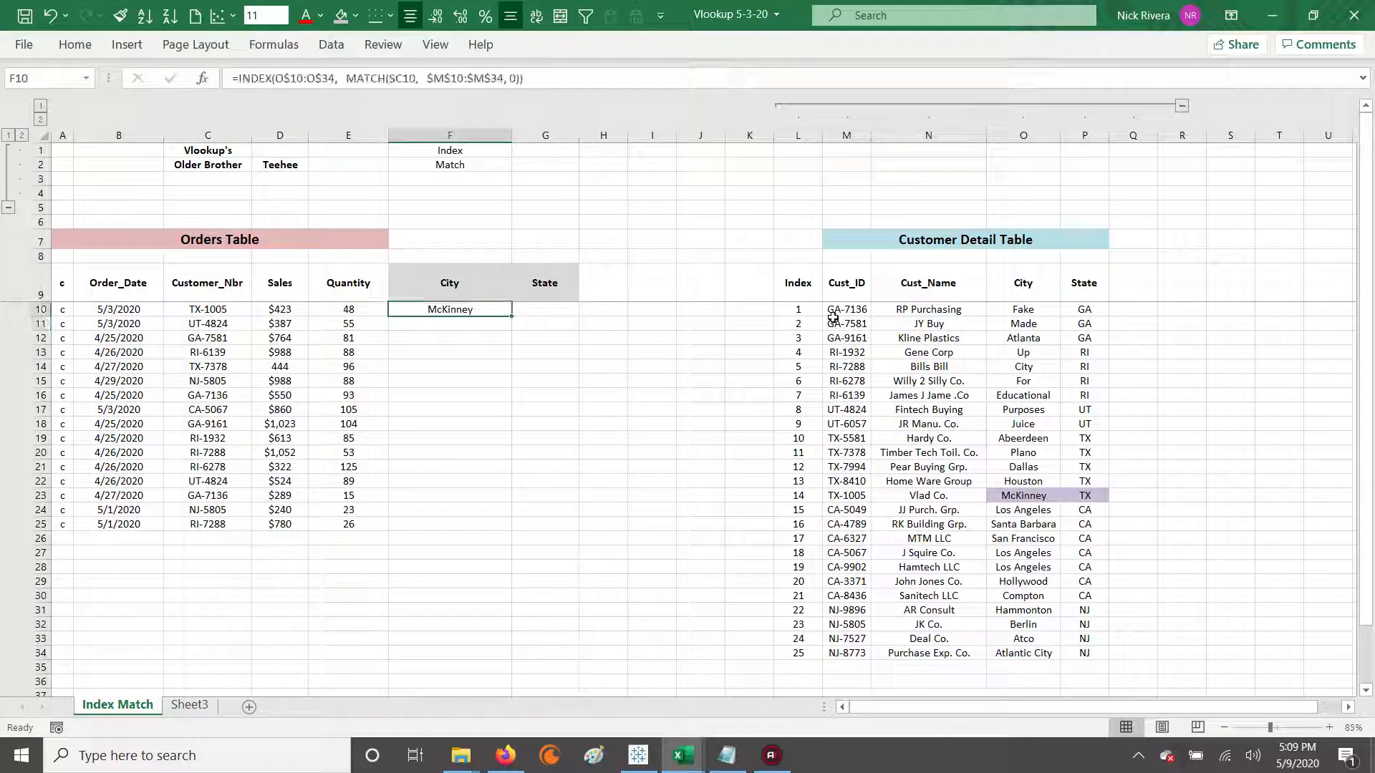
Check F10's city result and formula against the matching customer's row in the Customer Detail Table.
{"action": "left_click", "coordinate": [209, 310]}
{"action": "left_click", "coordinate": [462, 312]}
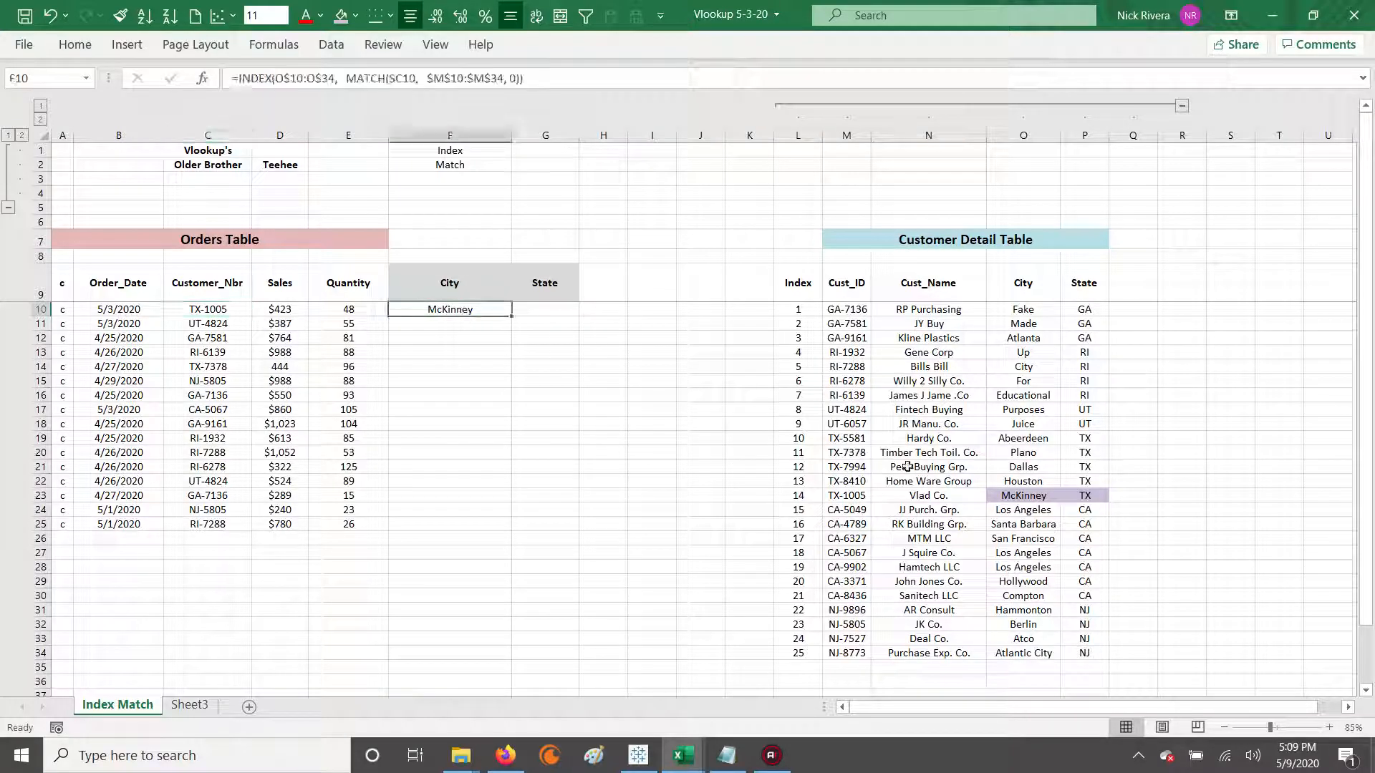
{"action": "left_click_drag", "start_coordinate": [788, 496], "coordinate": [1085, 496]}
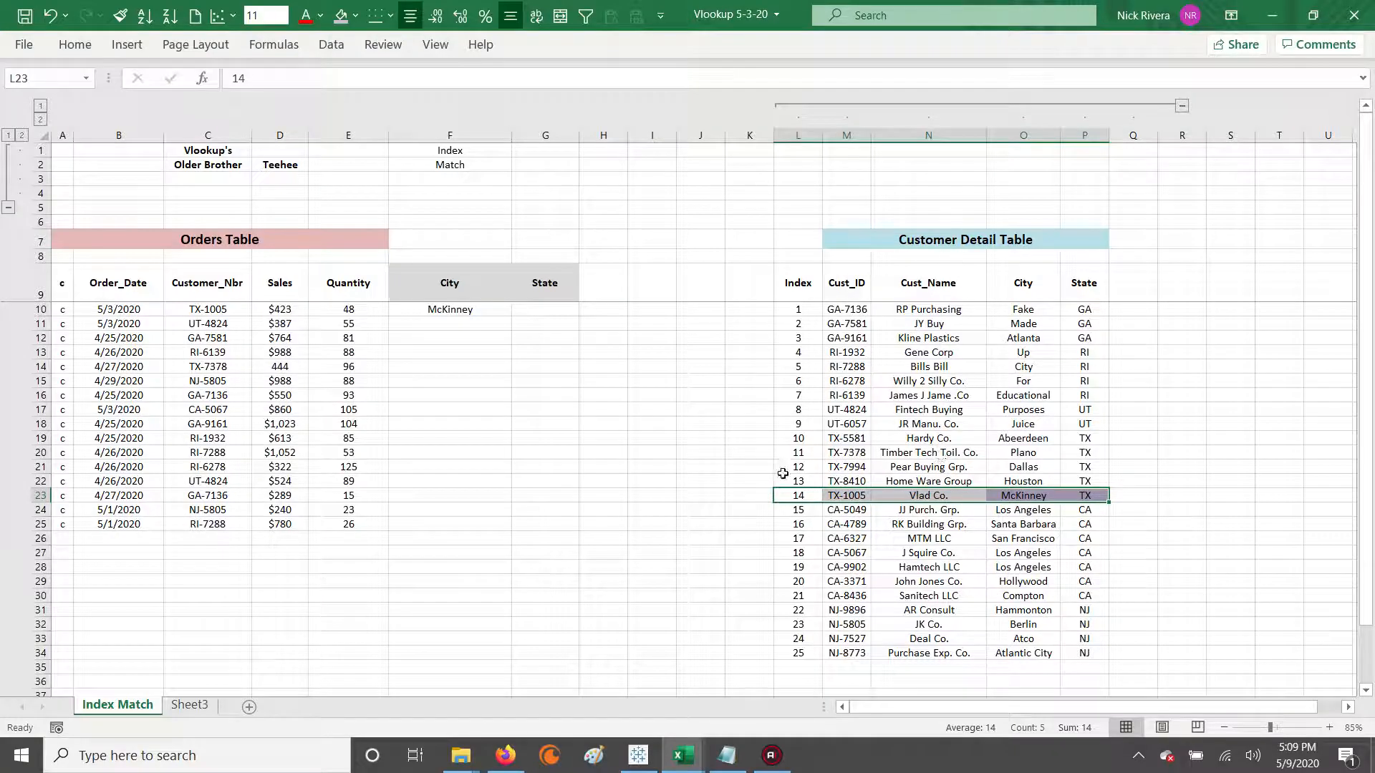
{"action": "left_click", "coordinate": [438, 308]}
{"action": "left_click", "coordinate": [510, 76]}
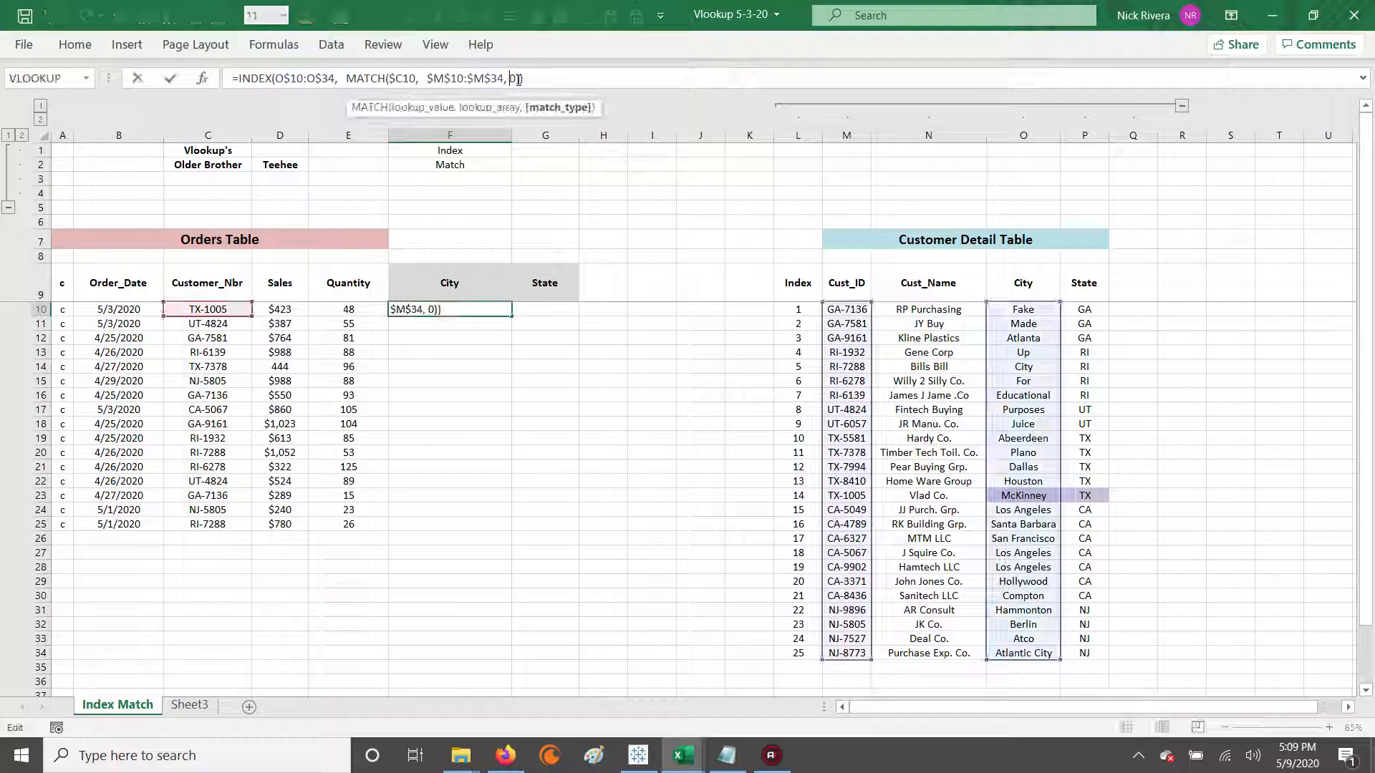
{"action": "key", "text": "Escape"}
Start an INDEX formula in G10 with the row-locked State range P$10:P$34 as its array.
{"action": "key", "text": "Right"}
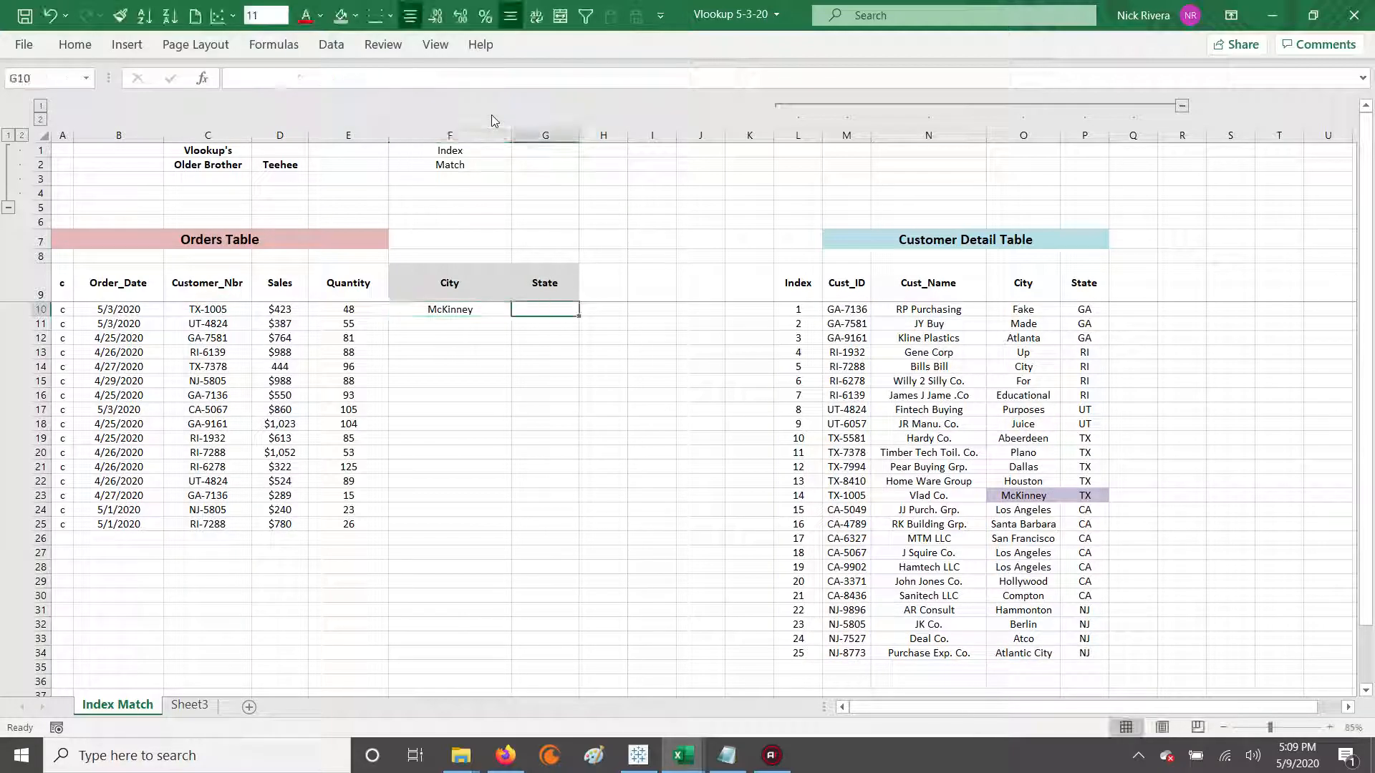
{"action": "type", "text": "=index("}
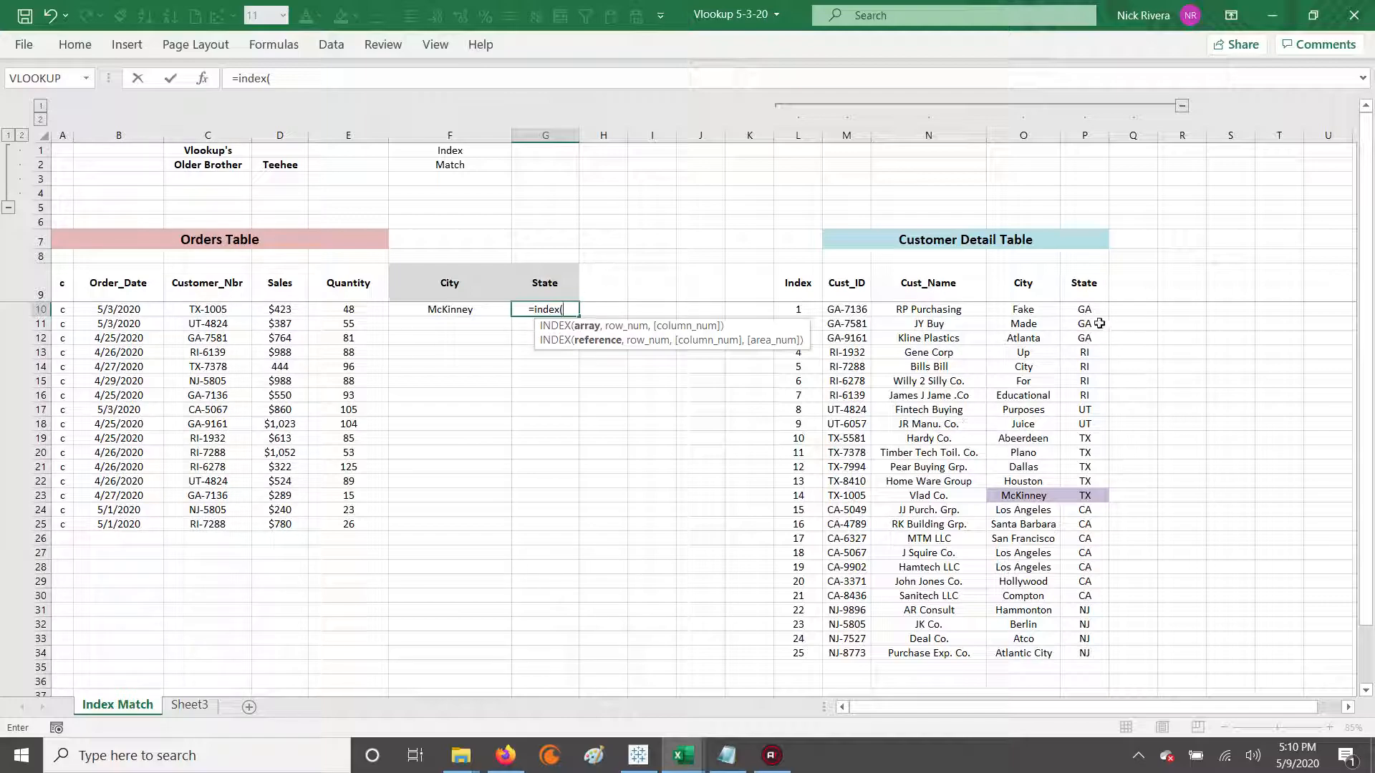
{"action": "left_click_drag", "start_coordinate": [1093, 307], "coordinate": [1099, 652]}
{"action": "key", "text": "F4"}
{"action": "key", "text": "F4"}
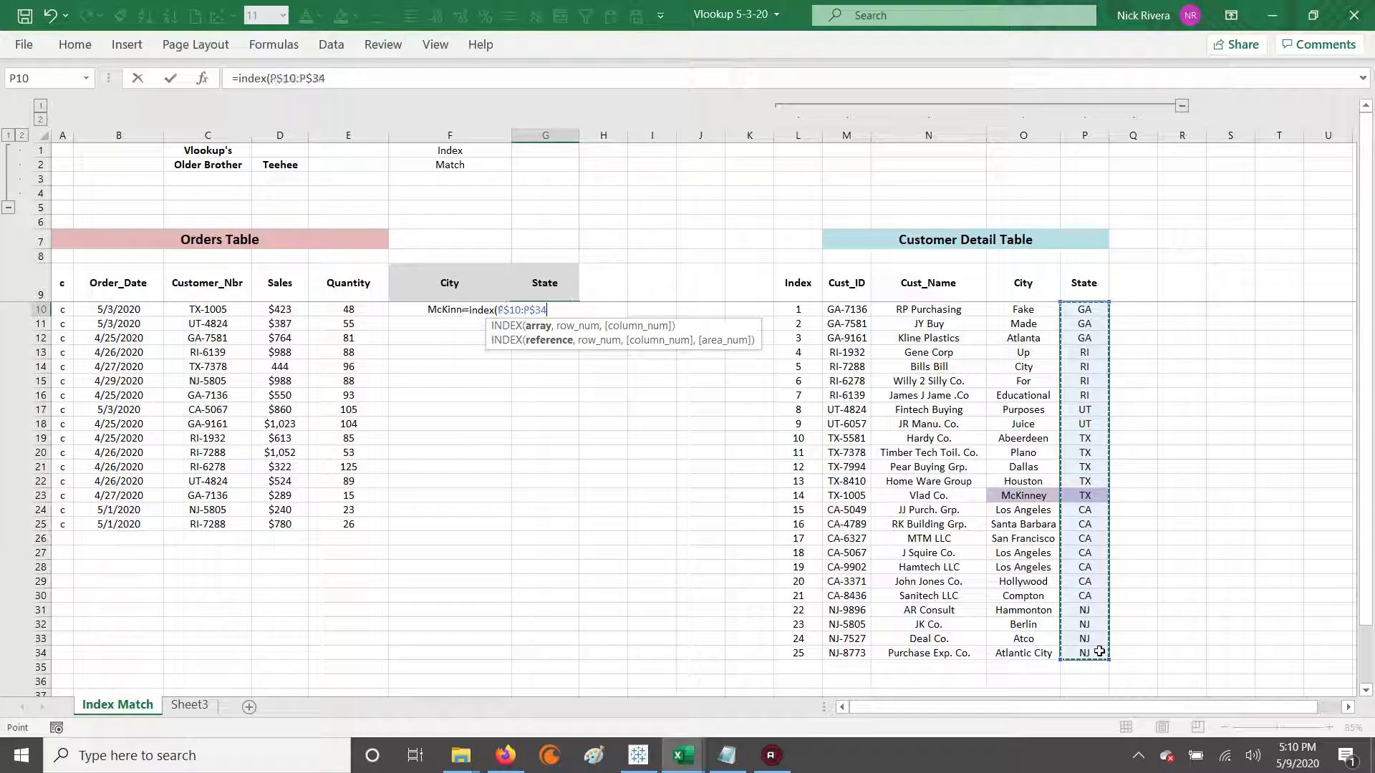
Nest a MATCH function as the row number in the G10 formula, with column-locked $C10 as the lookup value.
{"action": "type", "text": ",   match("}
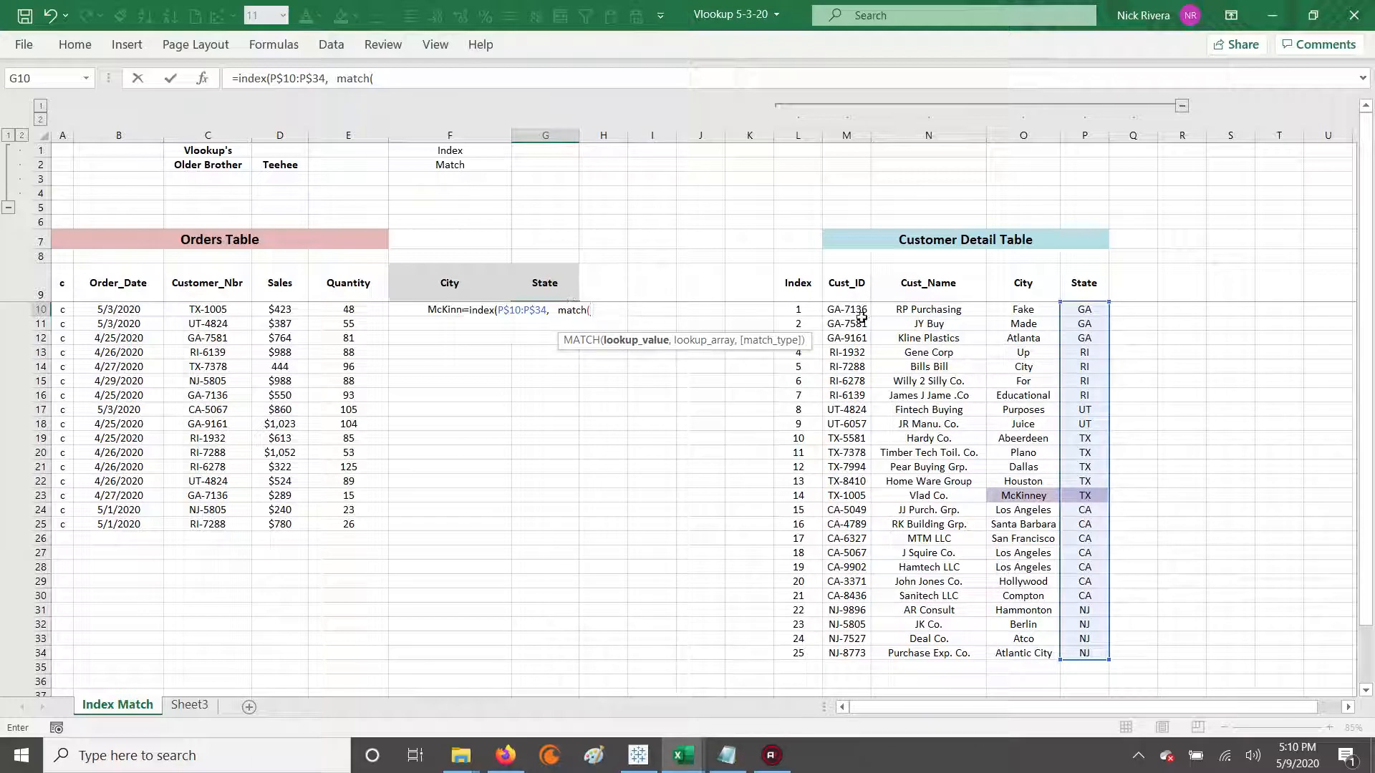
{"action": "left_click", "coordinate": [210, 308]}
{"action": "key", "text": "F4"}
{"action": "key", "text": "F4"}
{"action": "type", "text": ","}
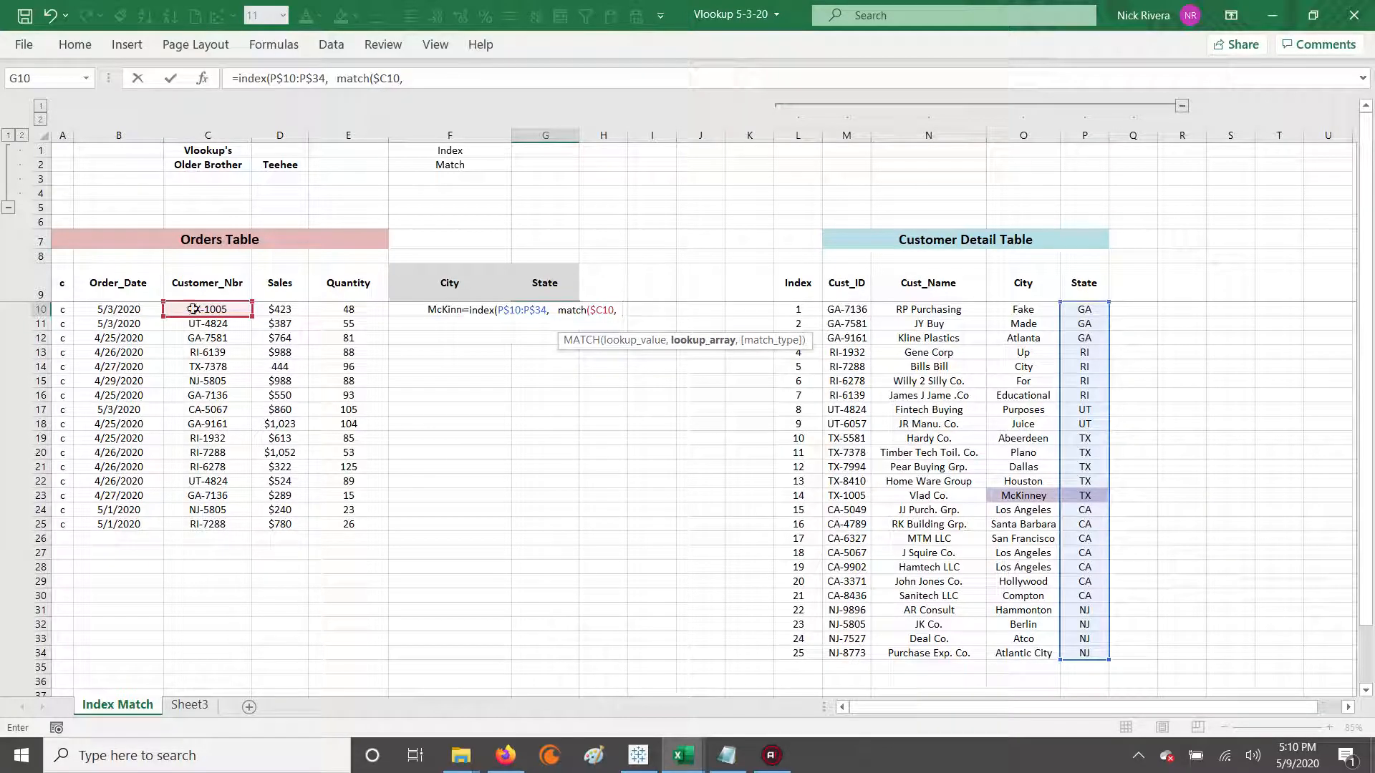
Complete the G10 formula with the absolute Cust_ID lookup array $M$10:$M$34 and match type 0.
{"action": "left_click_drag", "start_coordinate": [846, 309], "coordinate": [853, 650]}
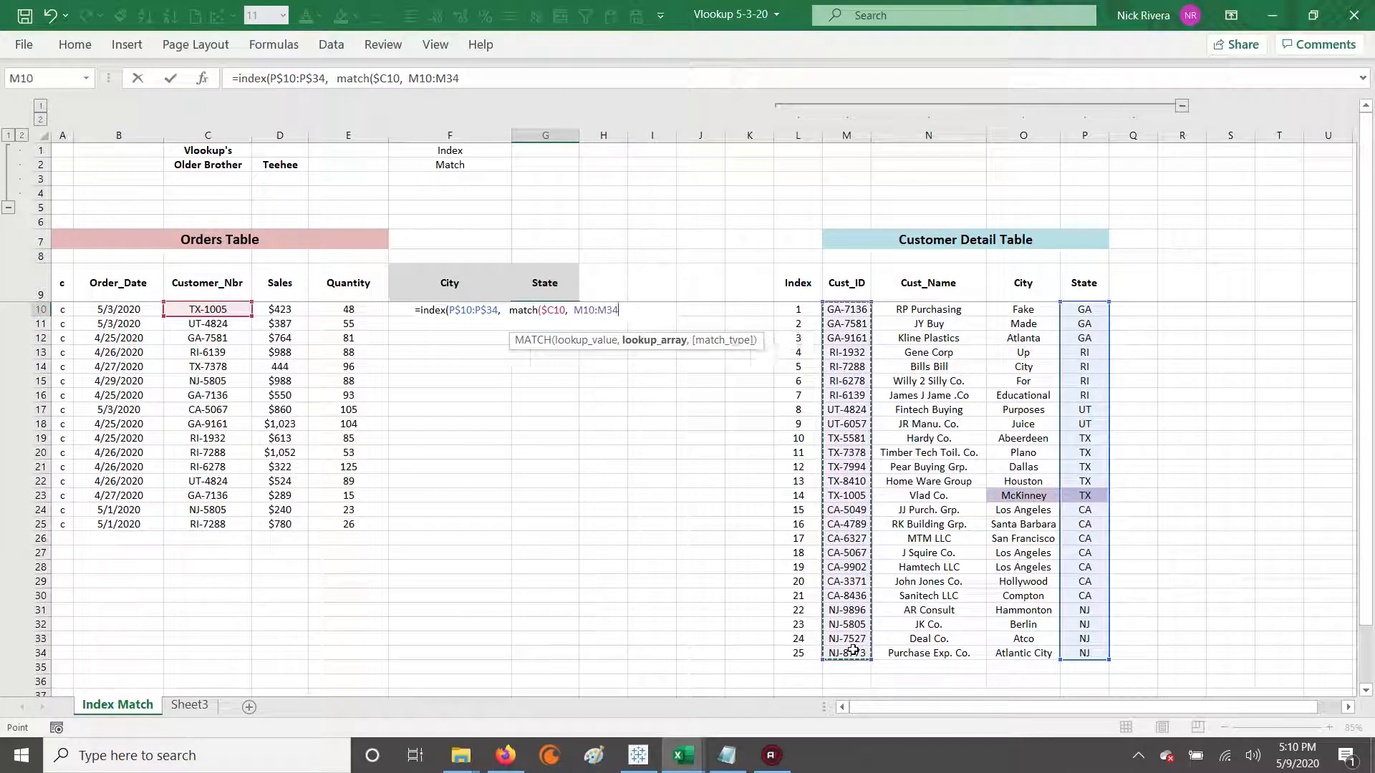
{"action": "key", "text": "F4"}
{"action": "type", "text": ","}
{"action": "type", "text": "0)"}
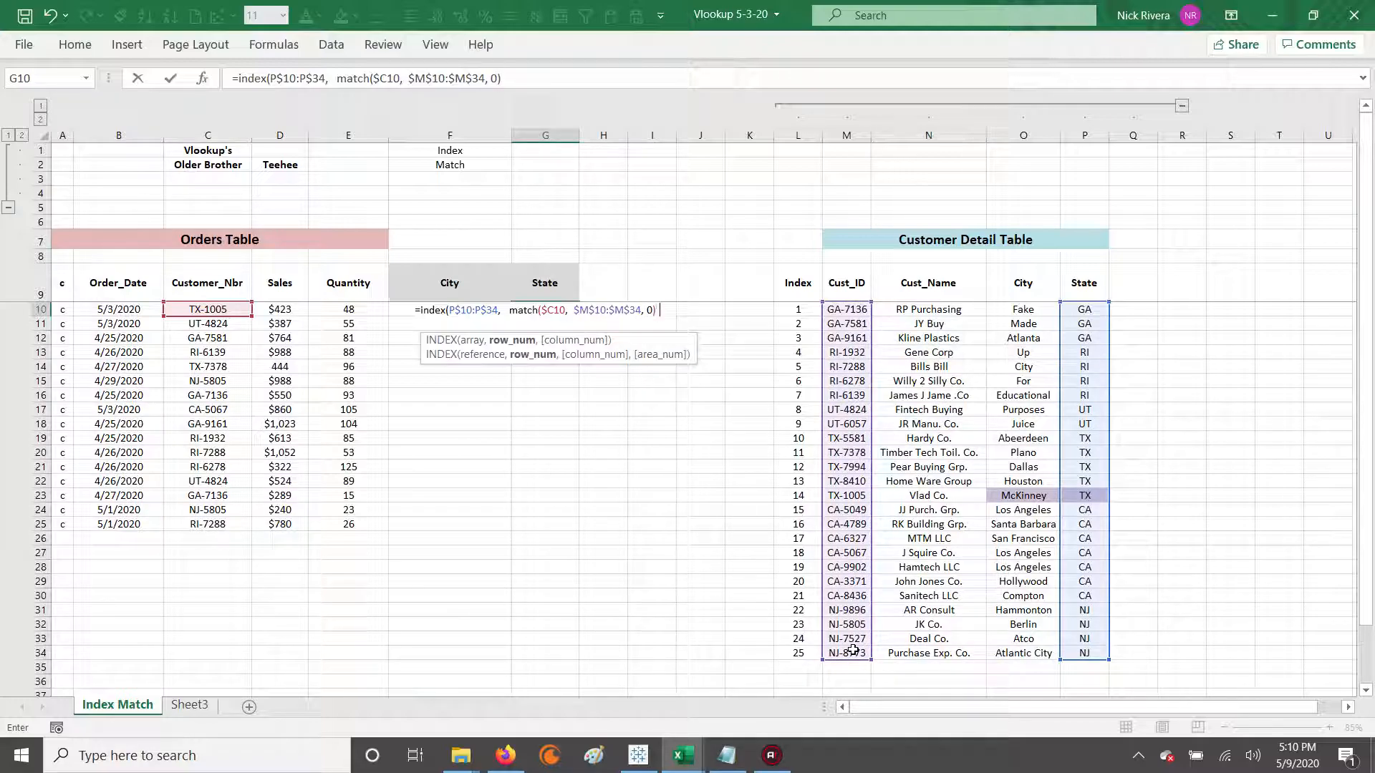
{"action": "type", "text": ")"}
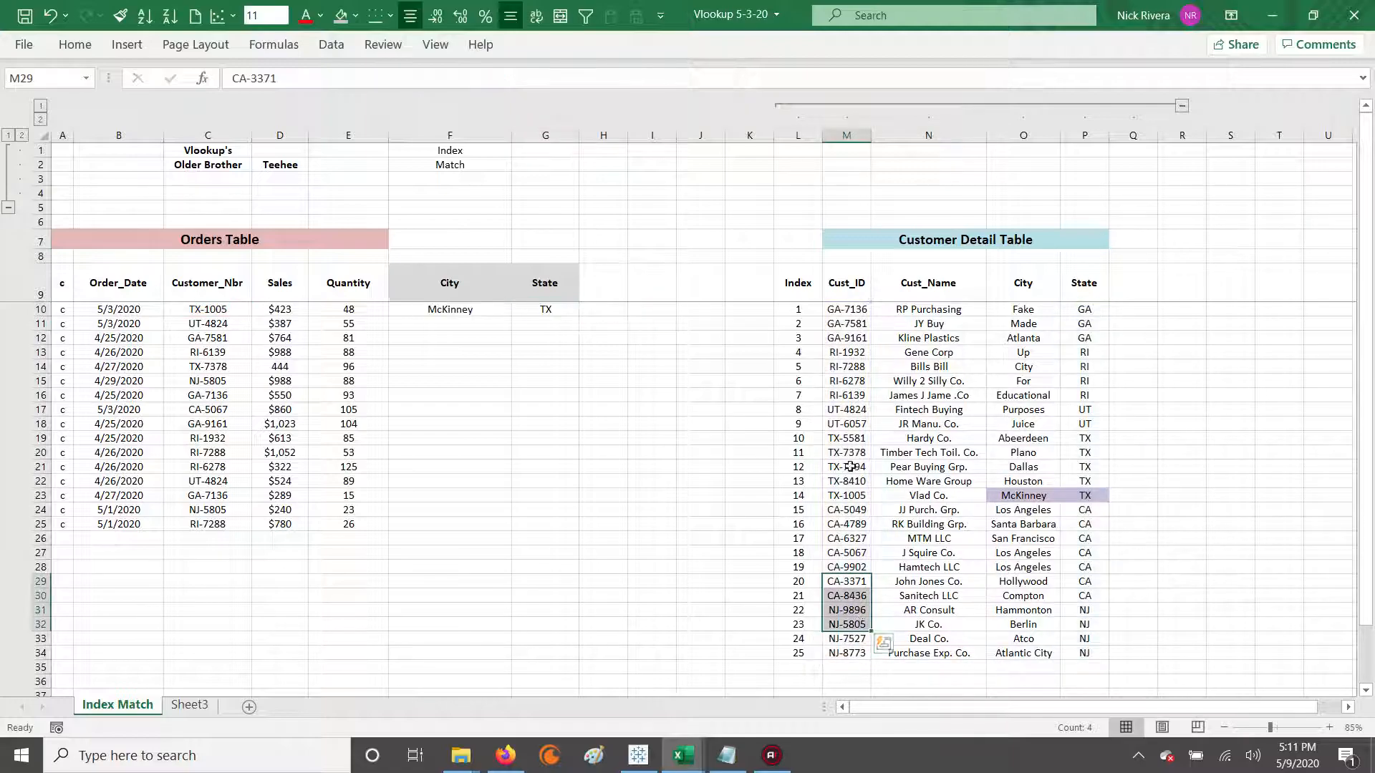
Review the arguments and highlighted ranges of the State formula in G10.
{"action": "left_click", "coordinate": [546, 311]}
{"action": "left_click", "coordinate": [541, 79]}
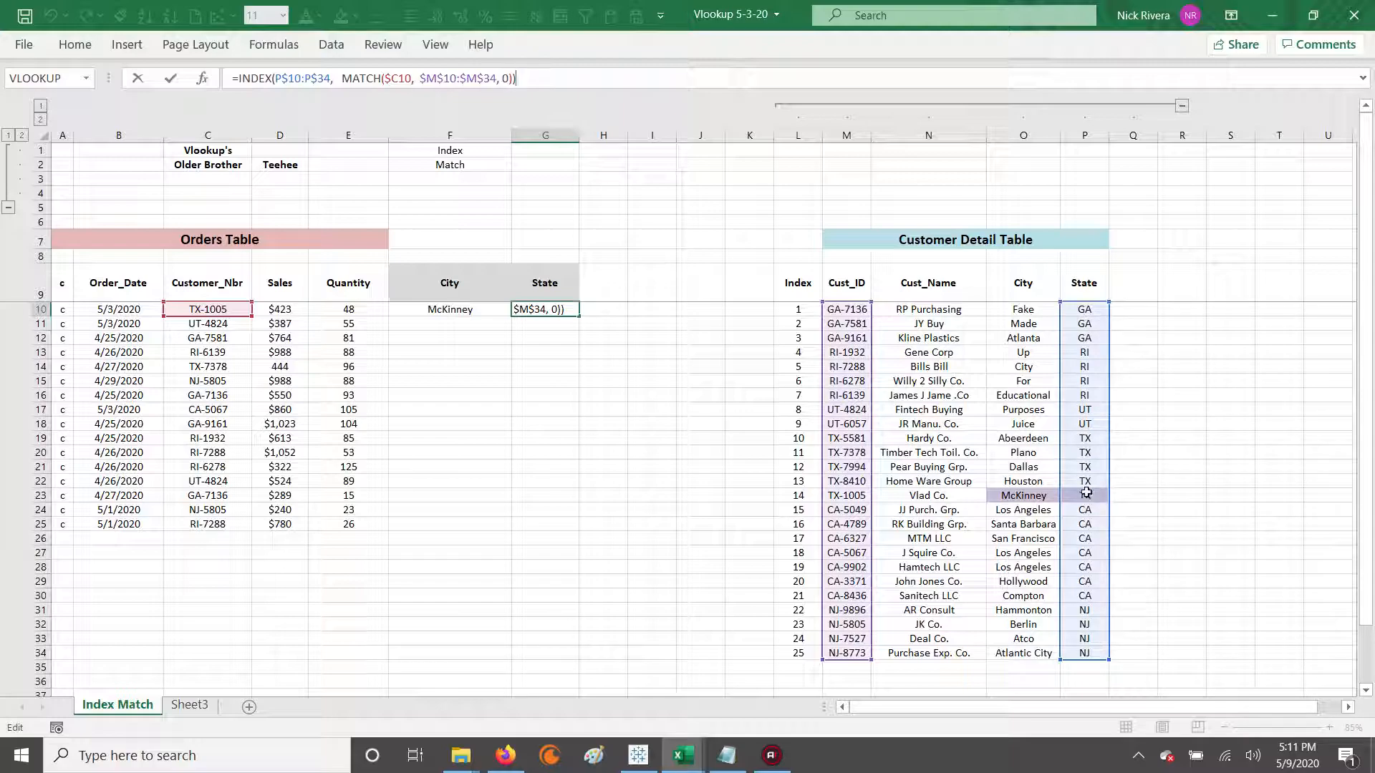
{"action": "key", "text": "Return"}
Copy the City and State formulas from F10:G10 down through row 25 of the Orders Table.
{"action": "key", "text": "Up"}
{"action": "key", "text": "Left"}
{"action": "key", "text": "shift+Right"}
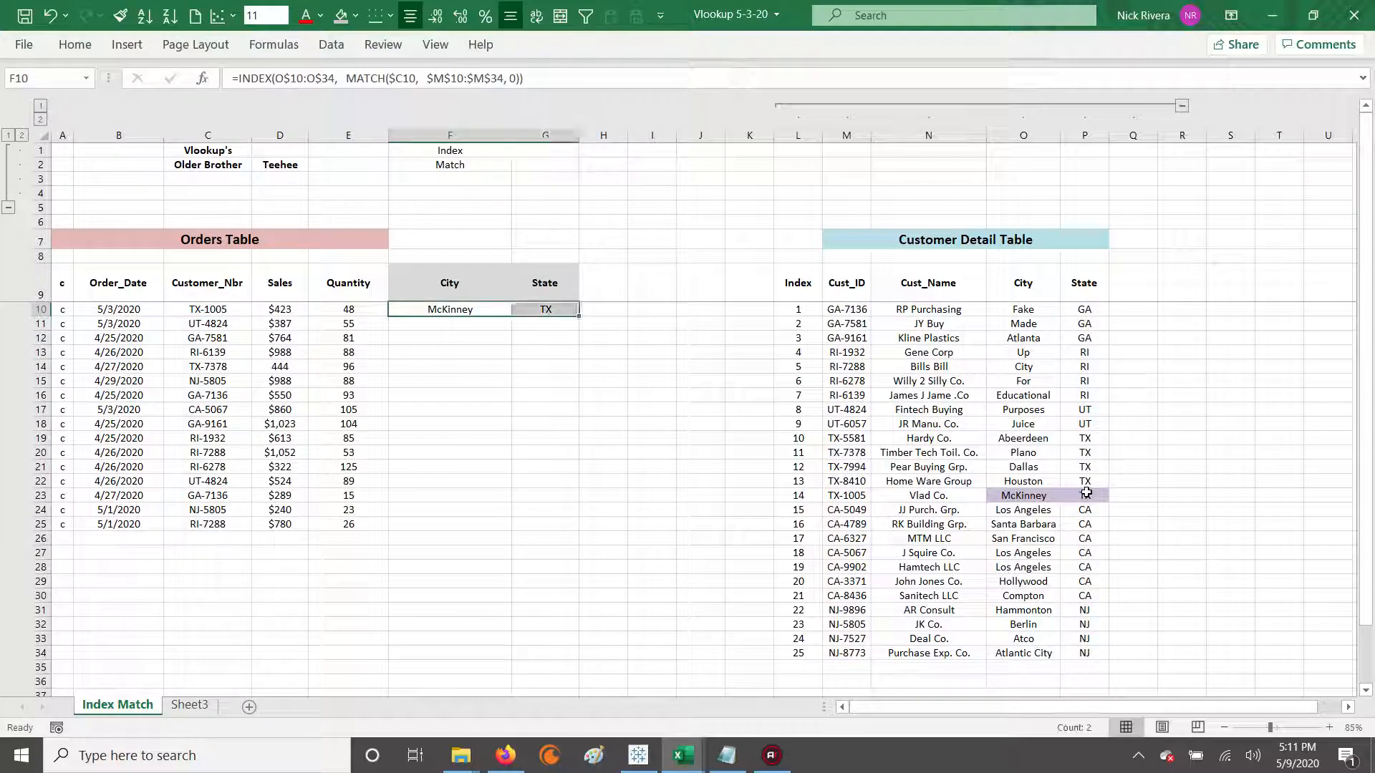
{"action": "key", "text": "ctrl+c"}
{"action": "key", "text": "Left"}
{"action": "key", "text": "ctrl+Down"}
{"action": "key", "text": "Right"}
{"action": "key", "text": "ctrl+shift+Up"}
{"action": "key", "text": "shift+Right"}
{"action": "key", "text": "Return"}
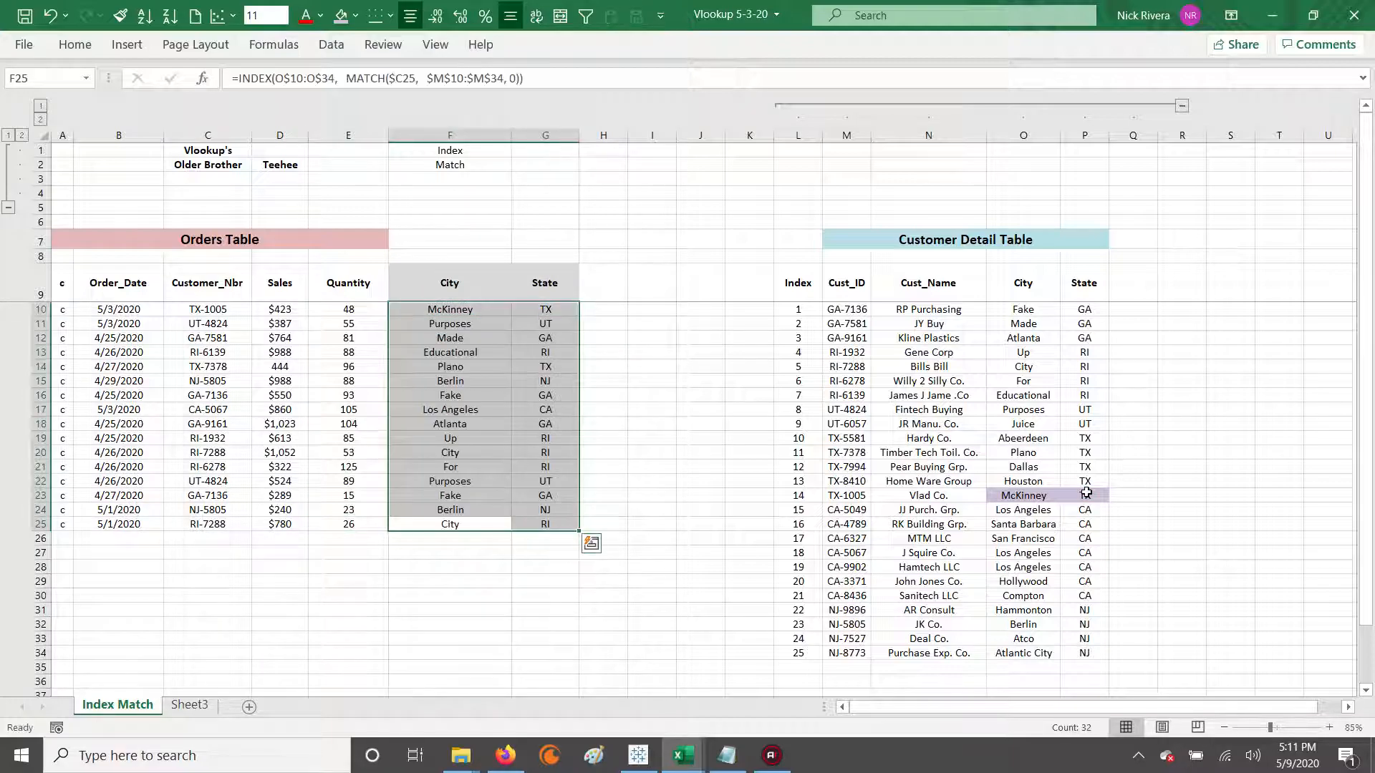
Examine the filled City and State values for the orders in row 13 and rows 18 to 20.
{"action": "key", "text": "ctrl+Up"}
{"action": "key", "text": "Down"}
{"action": "key", "text": "Down"}
{"action": "key", "text": "Down"}
{"action": "key", "text": "Down"}
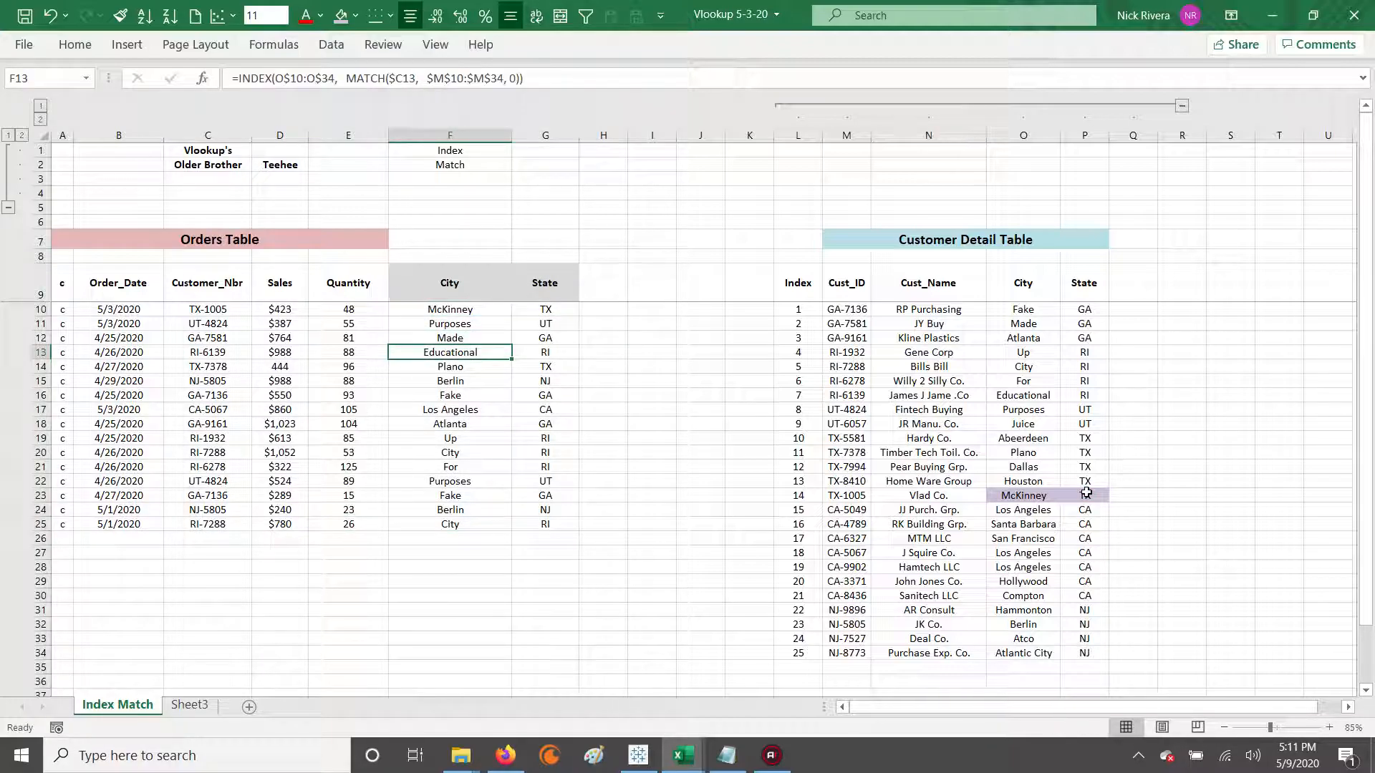
{"action": "left_click_drag", "start_coordinate": [63, 353], "coordinate": [544, 353]}
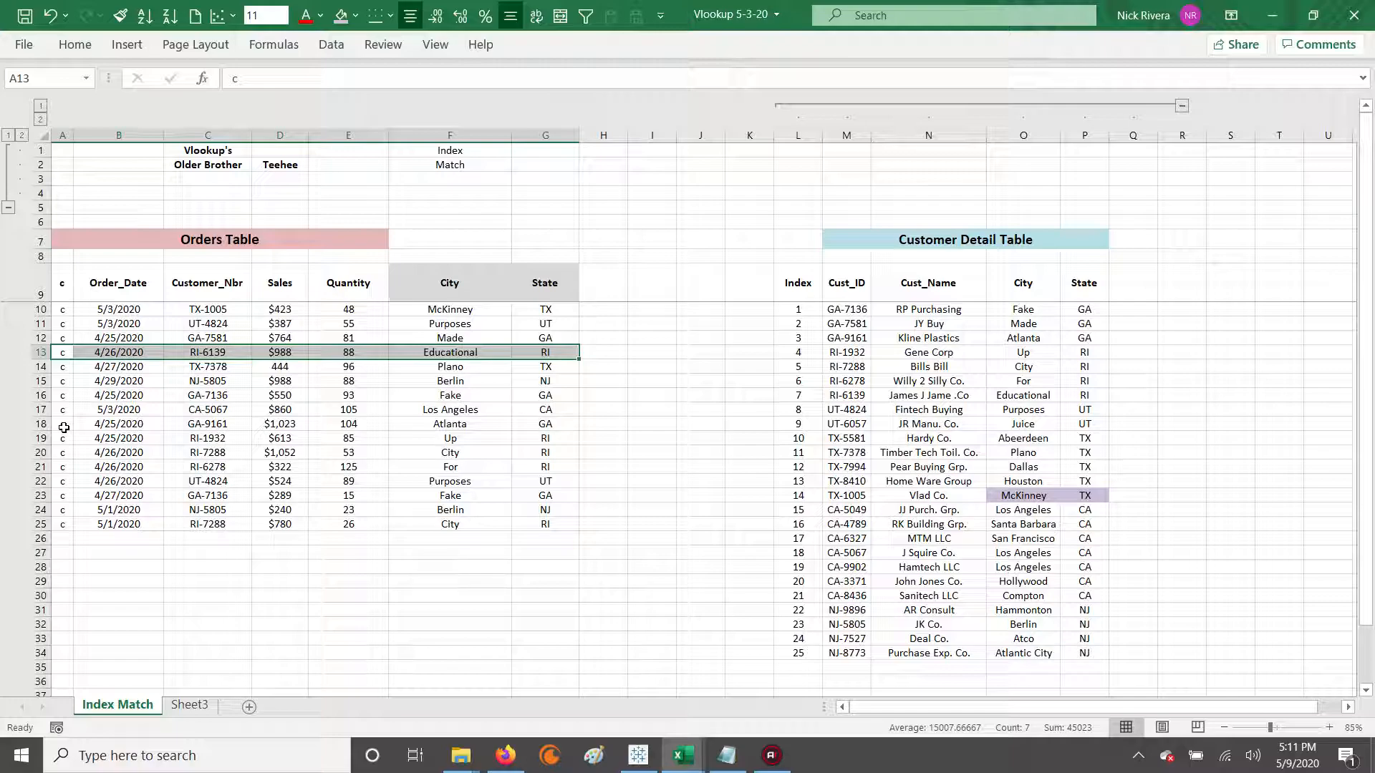
{"action": "left_click_drag", "start_coordinate": [63, 428], "coordinate": [527, 450]}
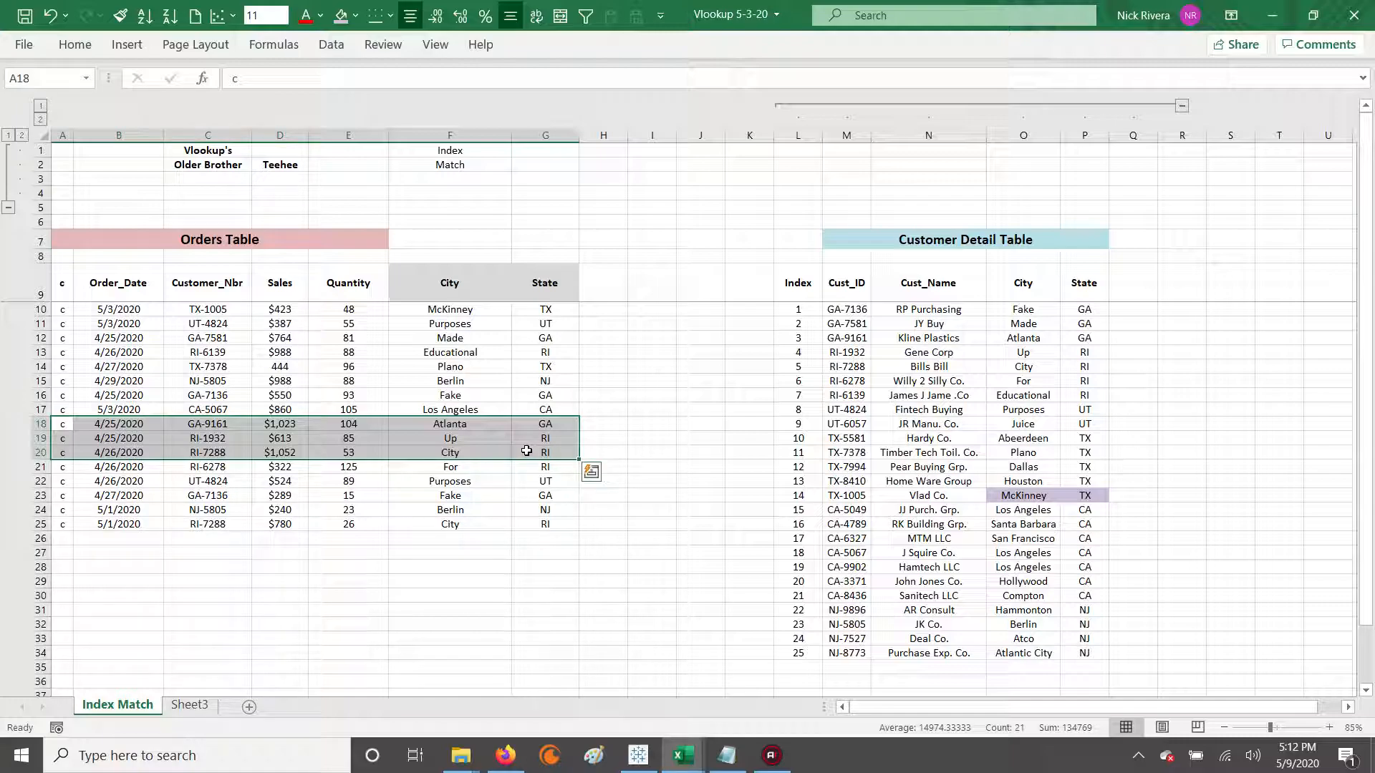